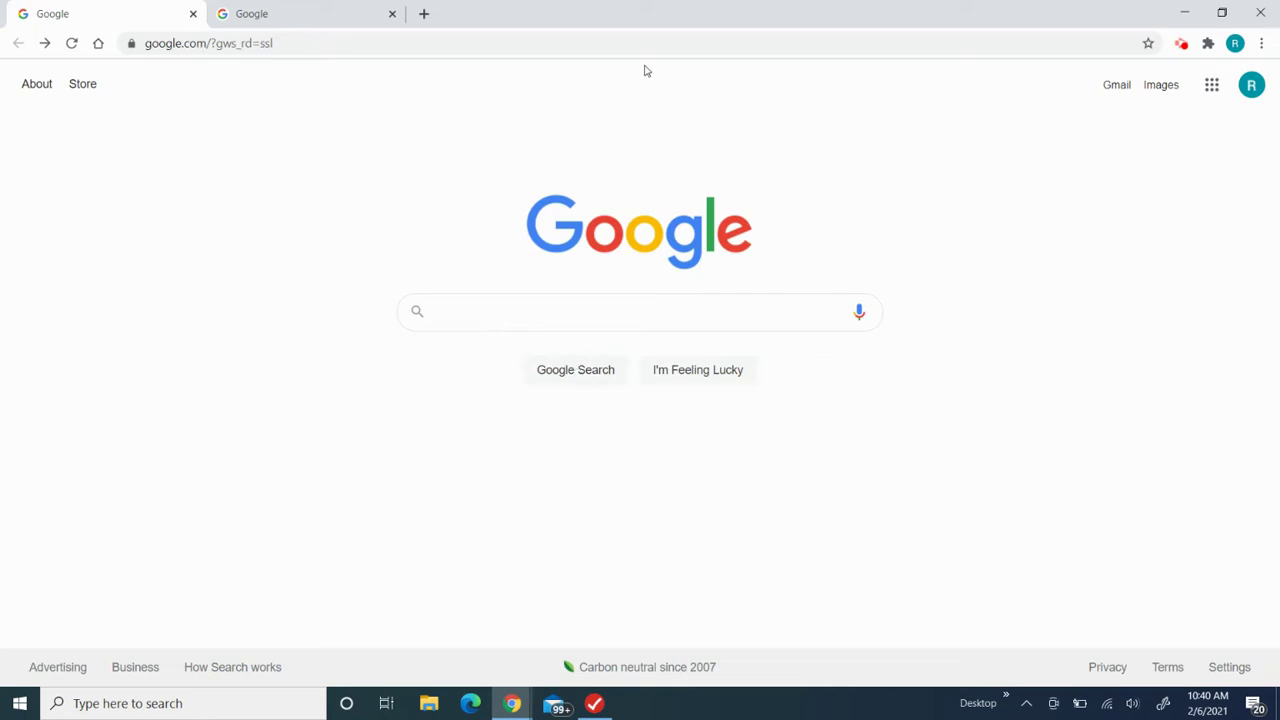
Search the web for "Google forms" and open the Google Forms site from the results
click(250, 40)
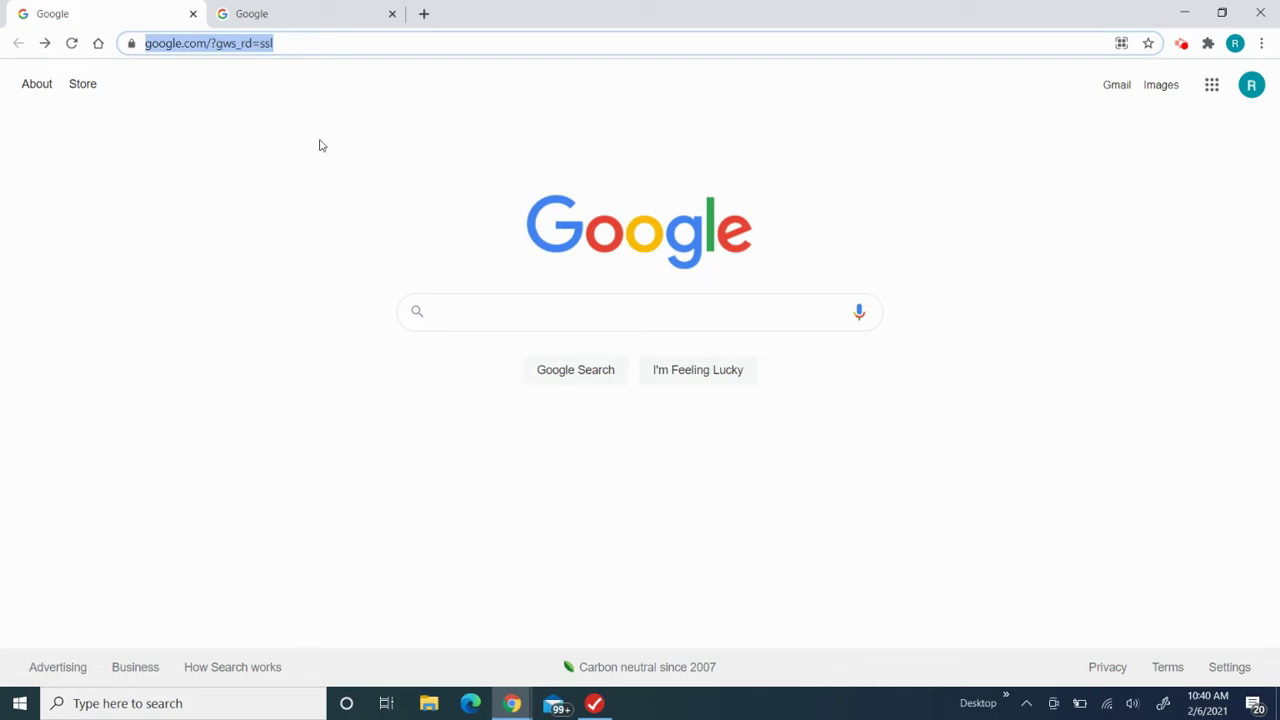
text(G)
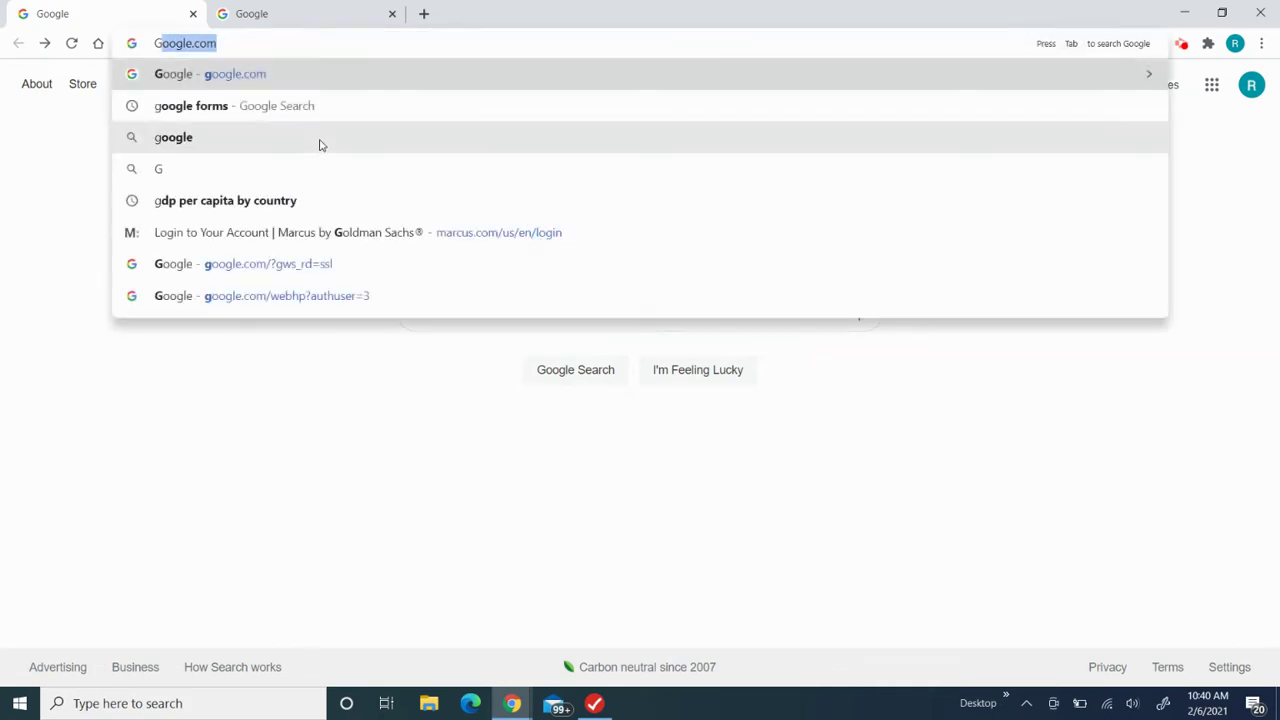
text(oo)
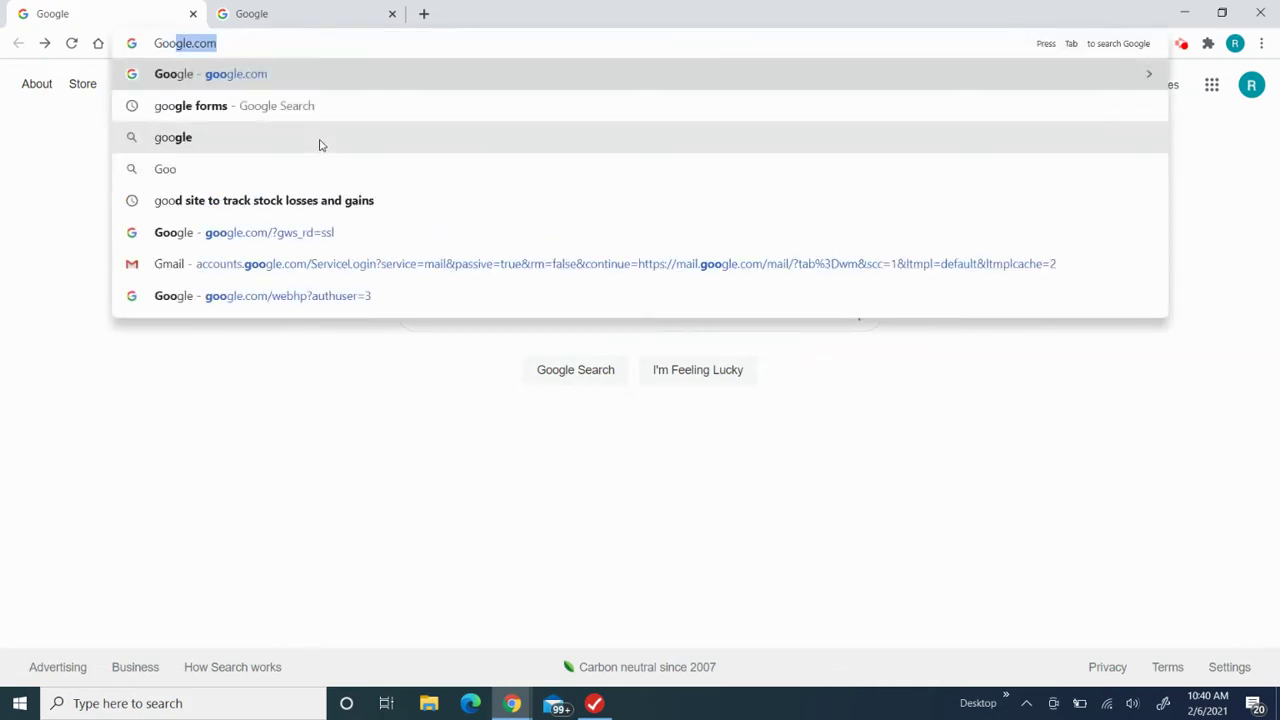
text(gle)
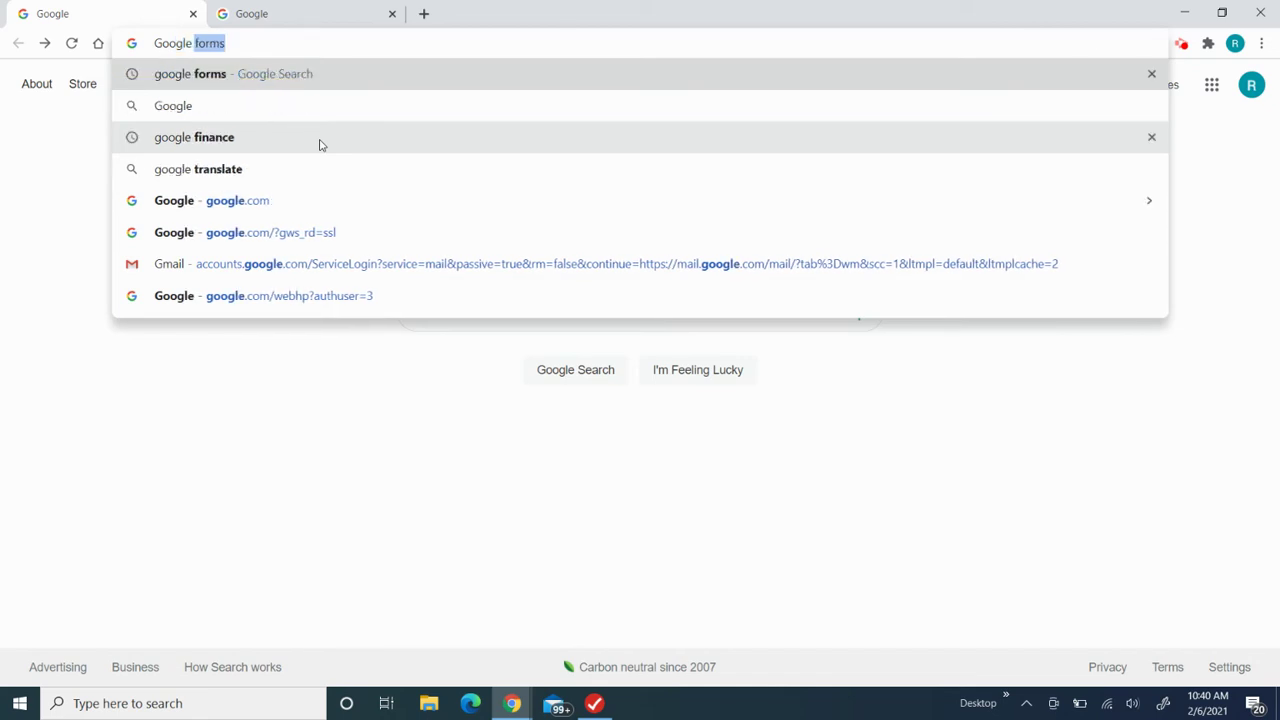
text( forms)
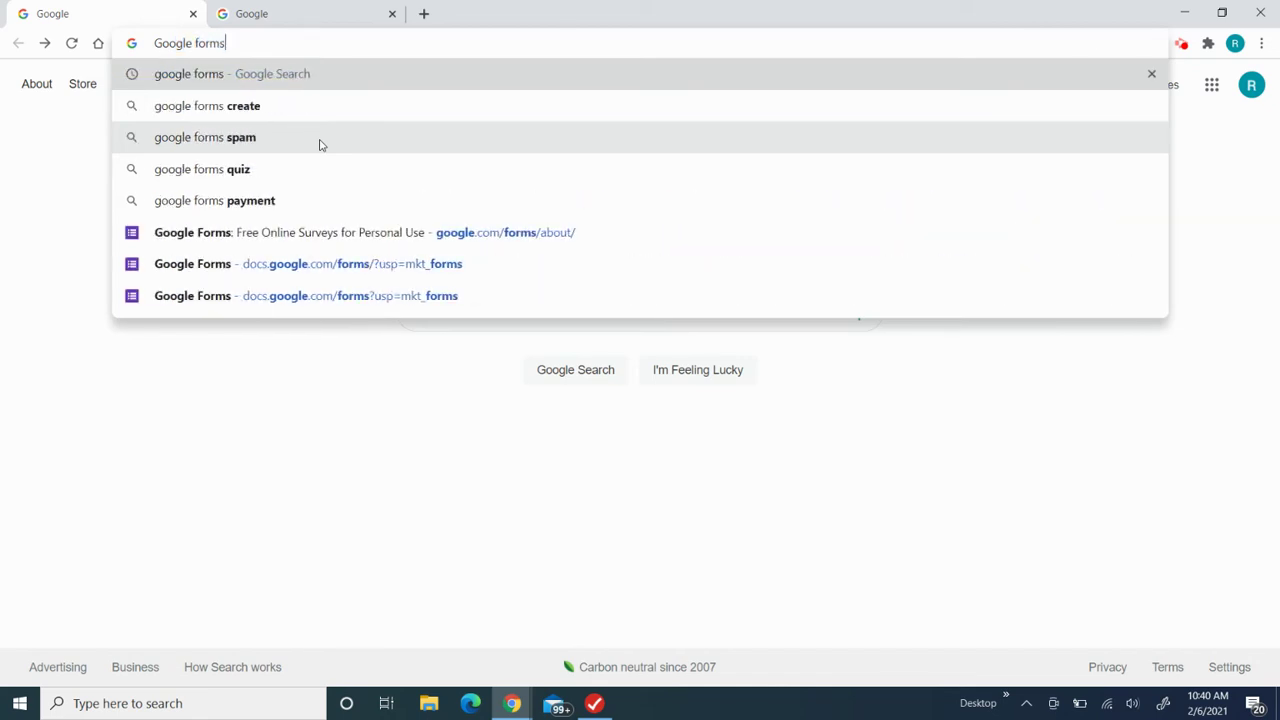
key(Return)
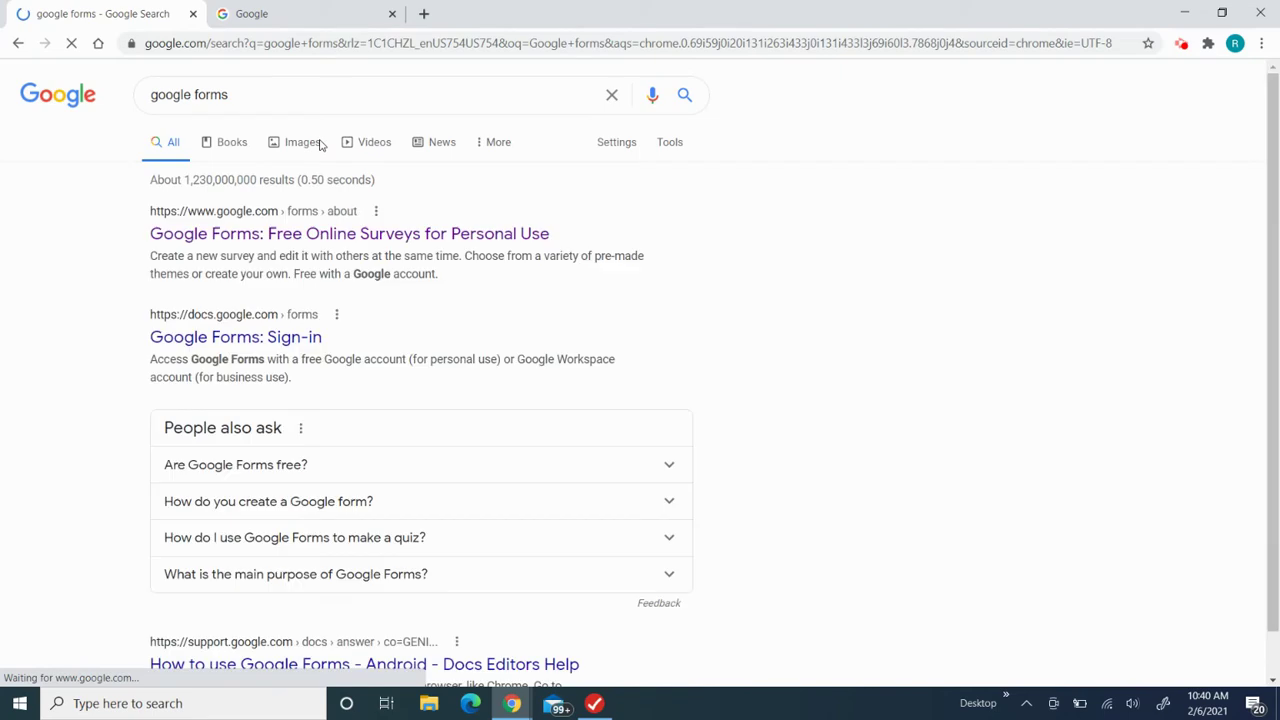
click(316, 236)
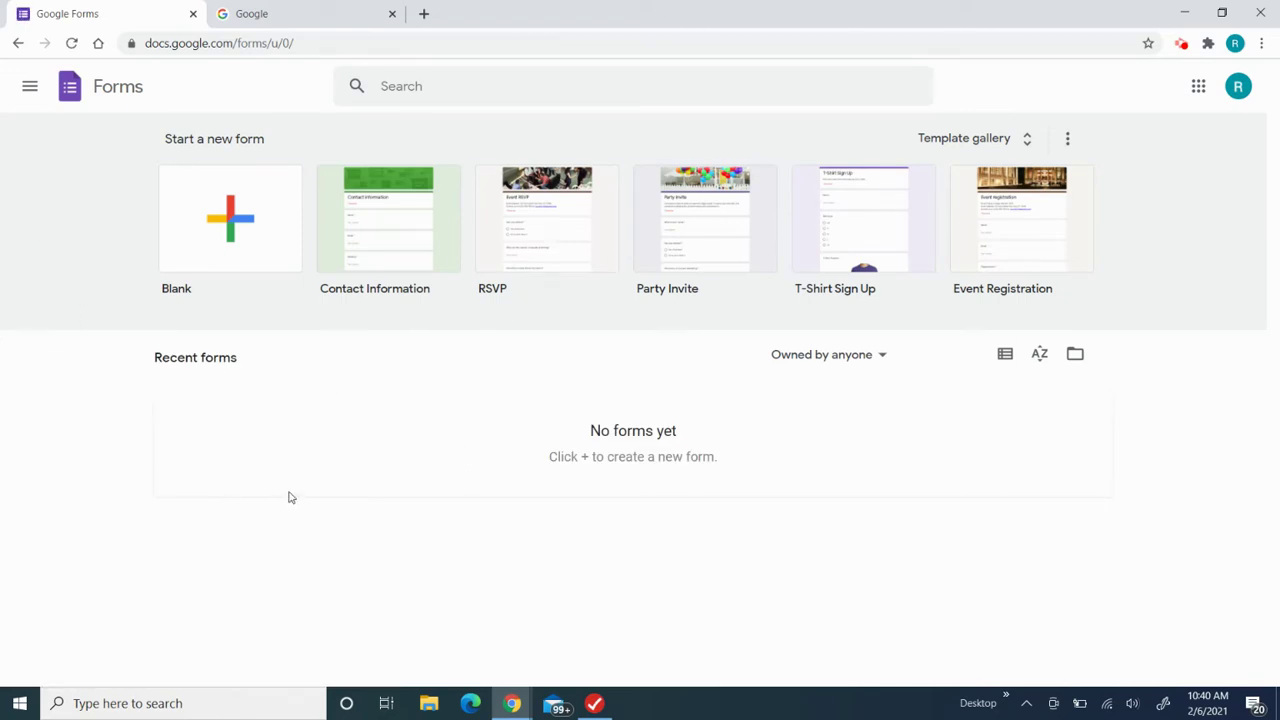
Create a blank form, decline the introductory tour, and title the form "My form"
click(213, 223)
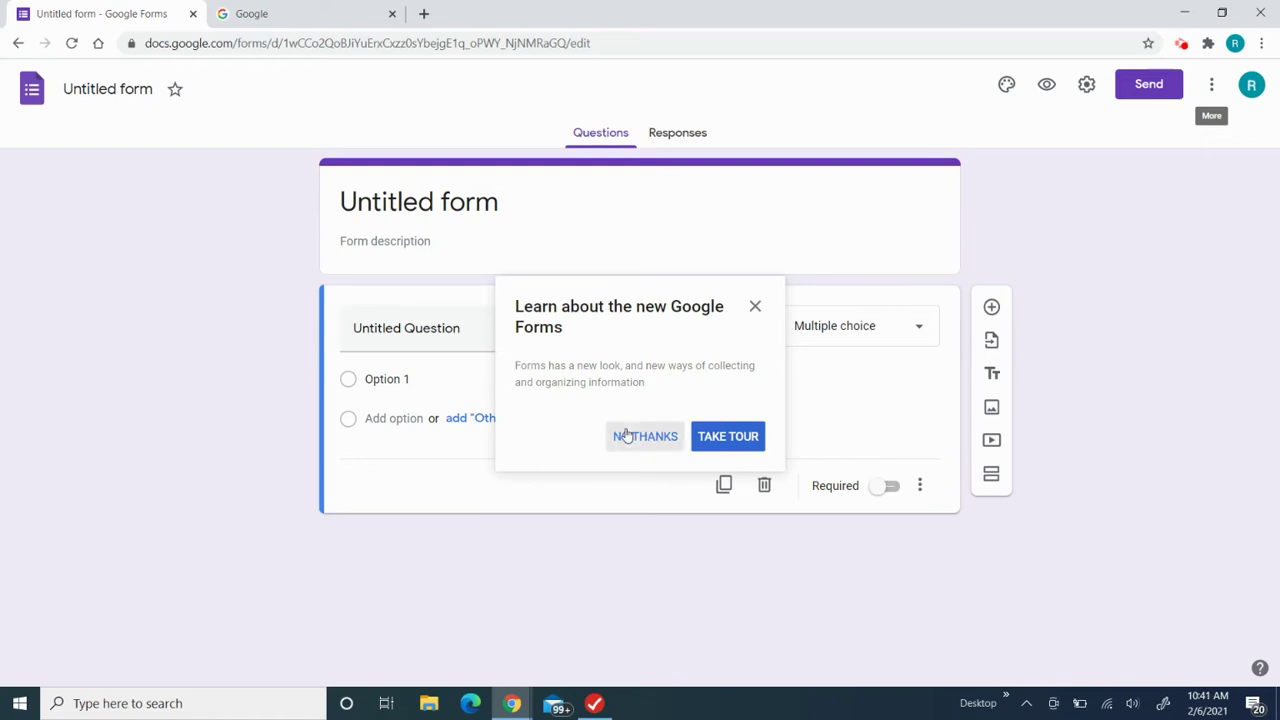
click(626, 436)
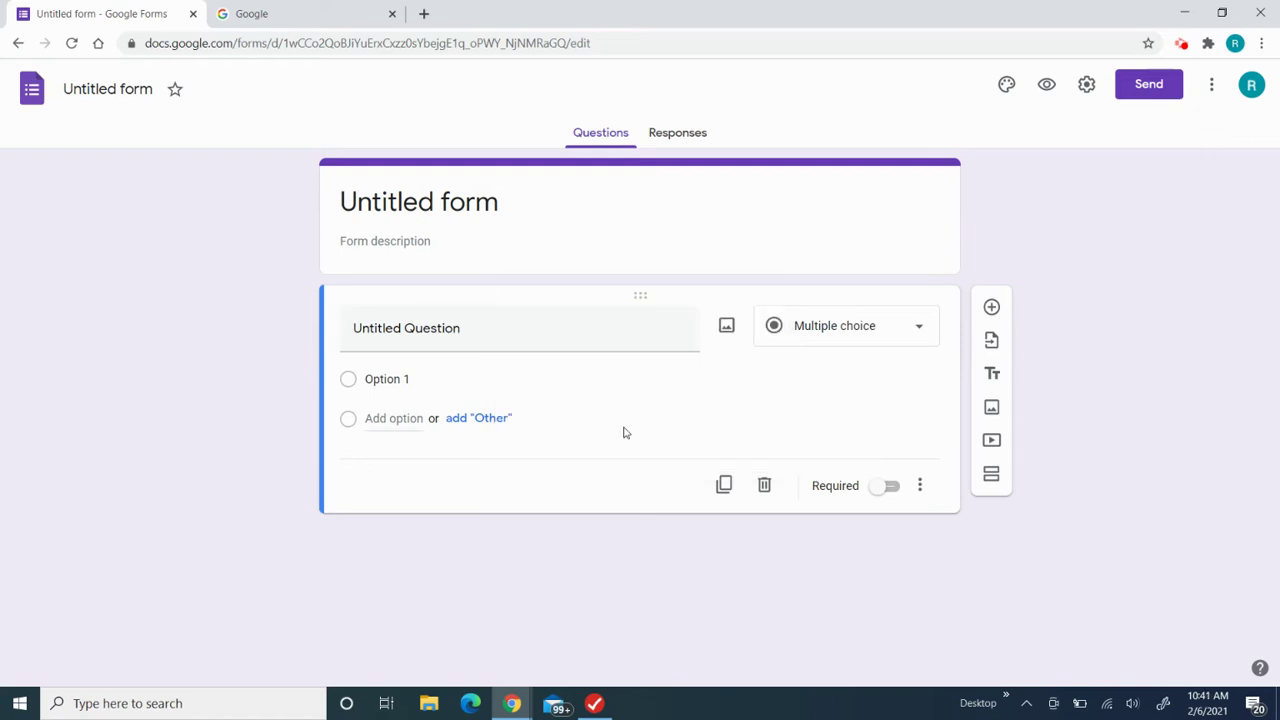
click(486, 206)
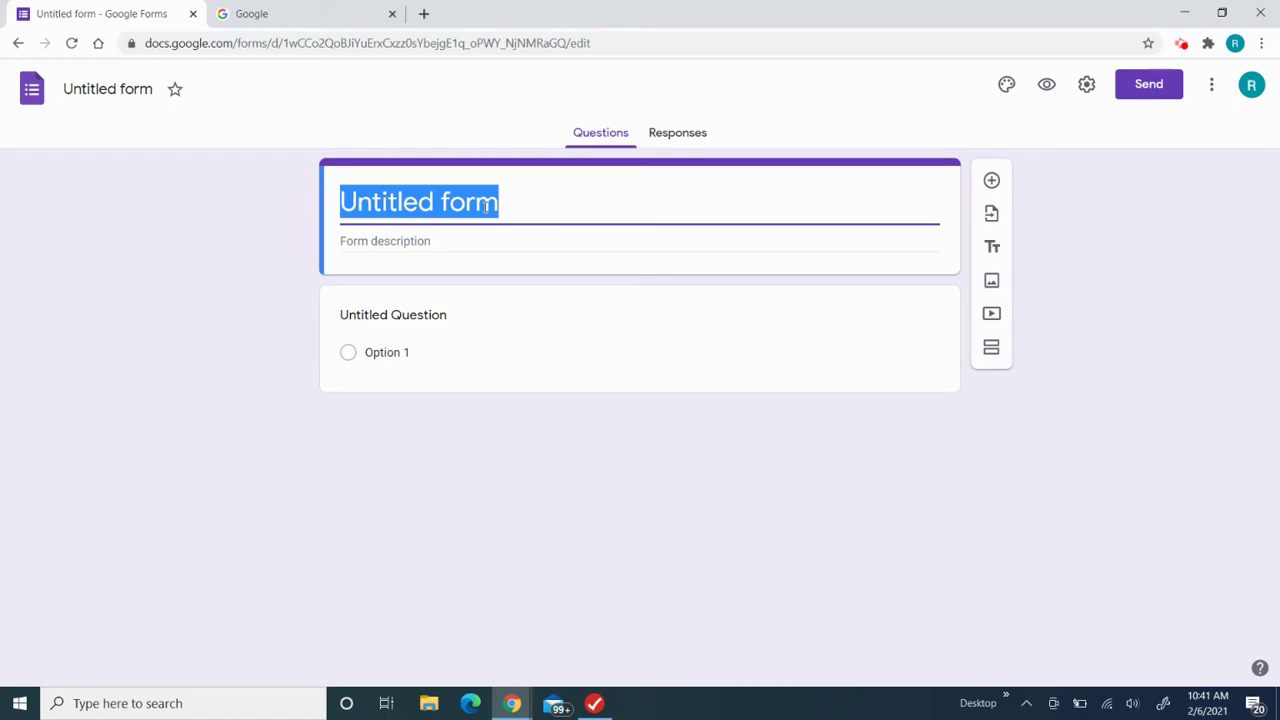
text(M)
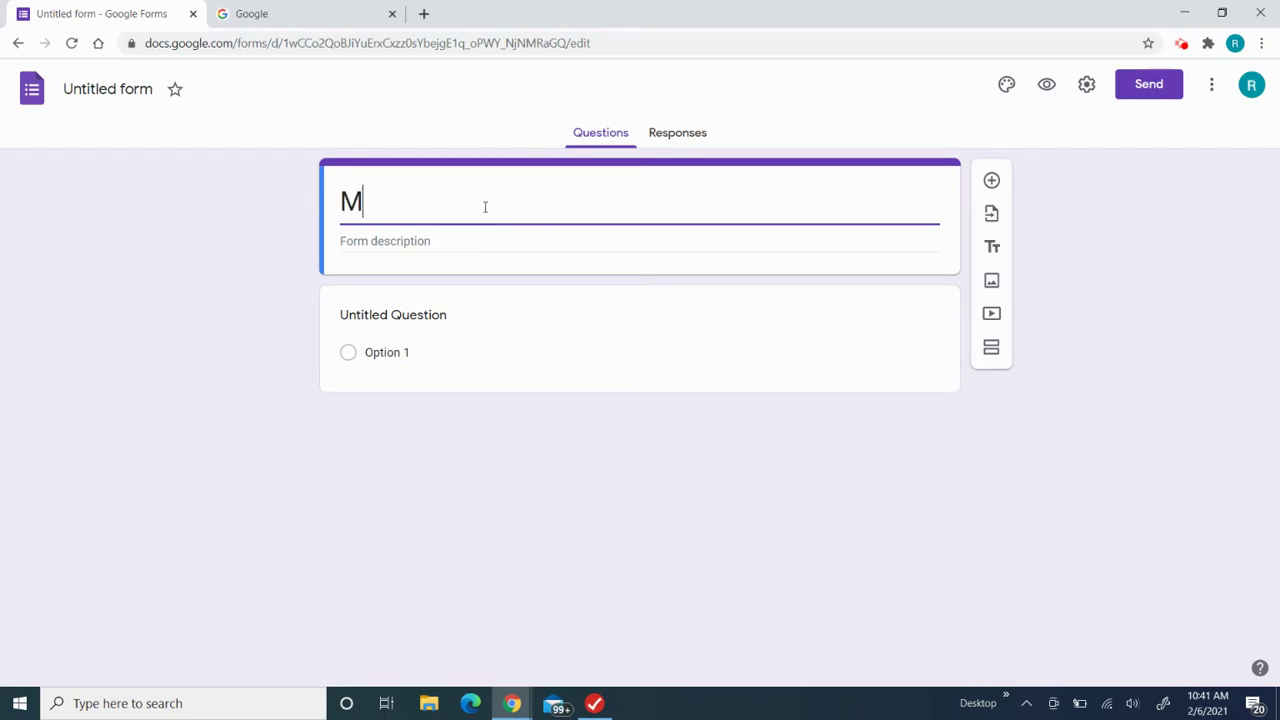
text(y form)
Enter "Which number" as the text of the form's first question
click(426, 356)
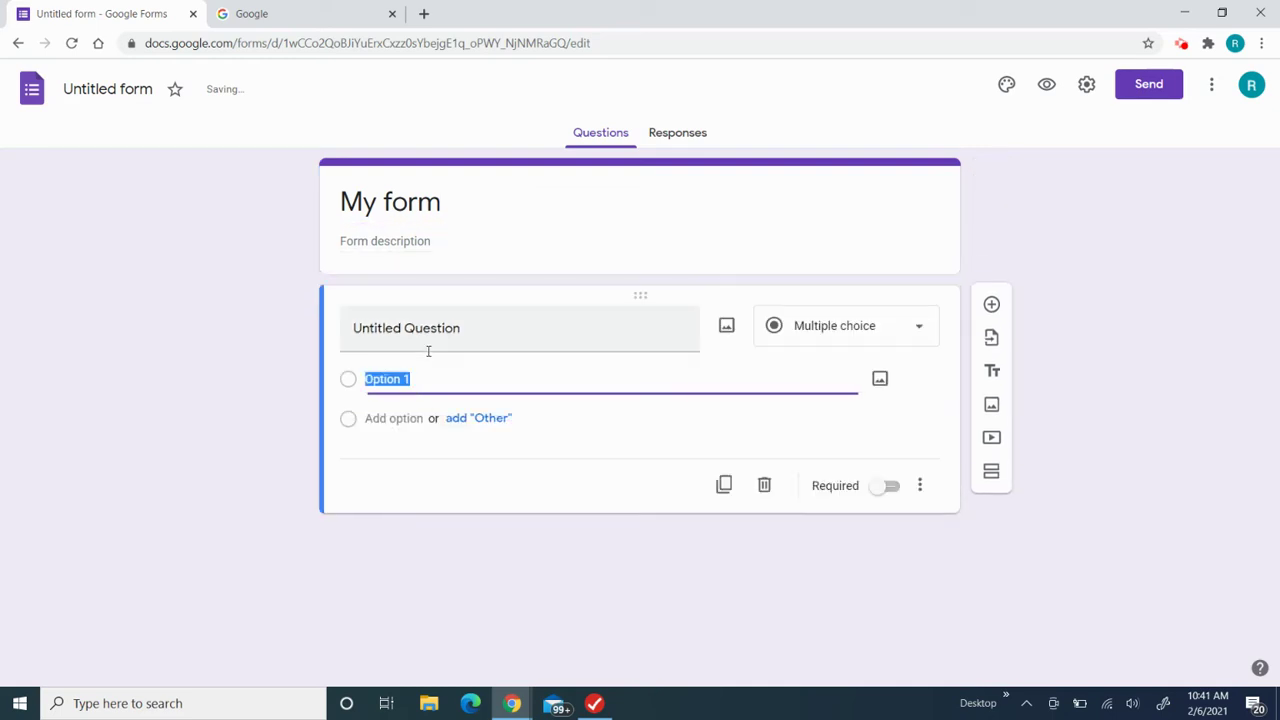
click(440, 328)
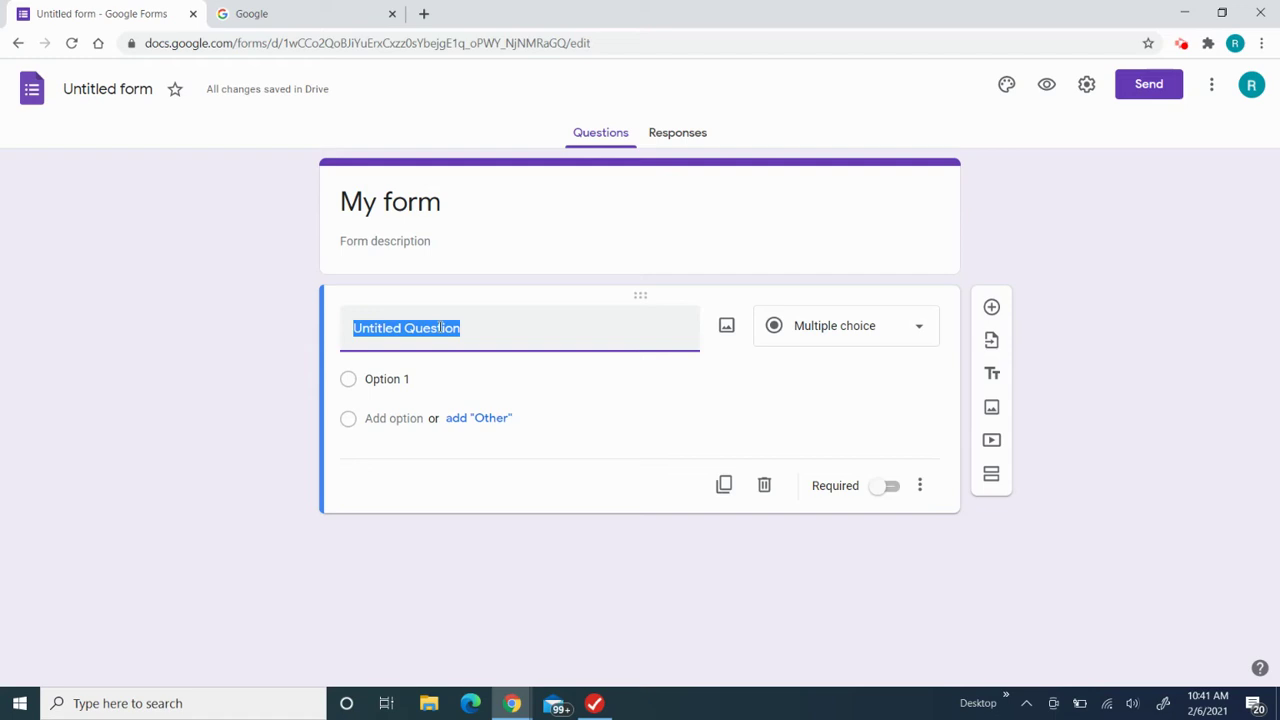
text()ne)
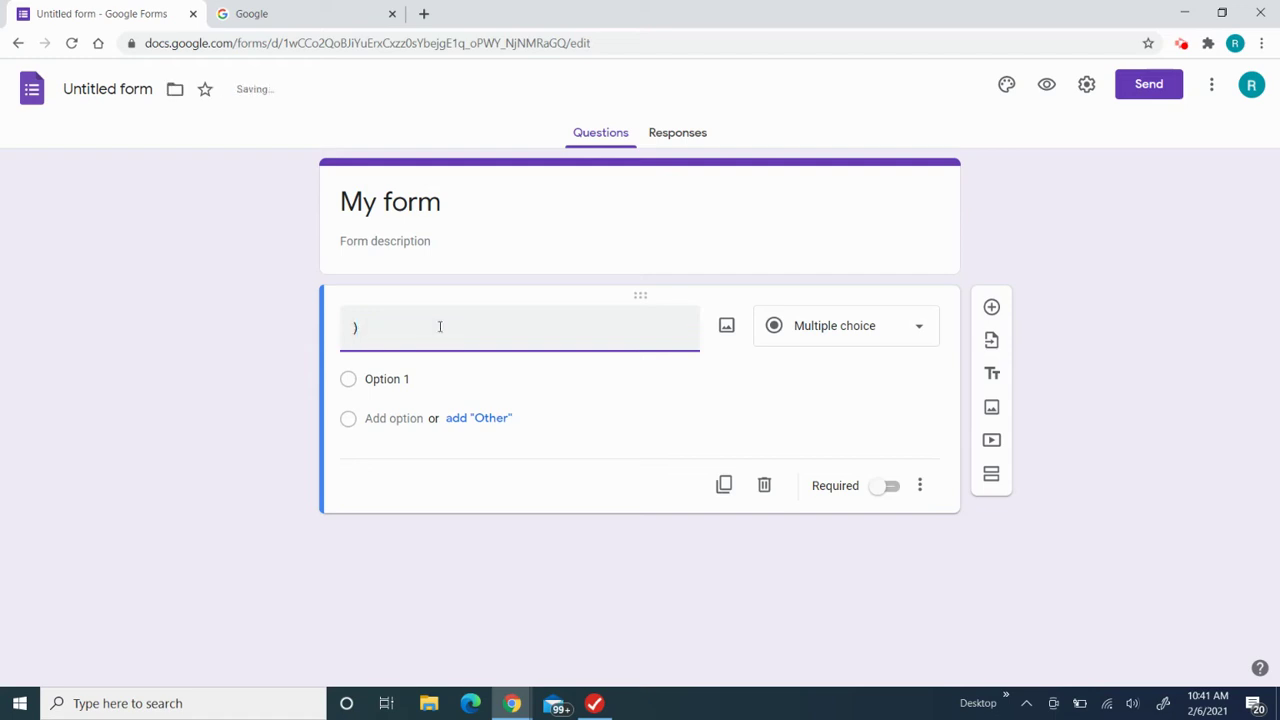
key(BackSpace)
key(BackSpace)
key(BackSpace)
text(Which)
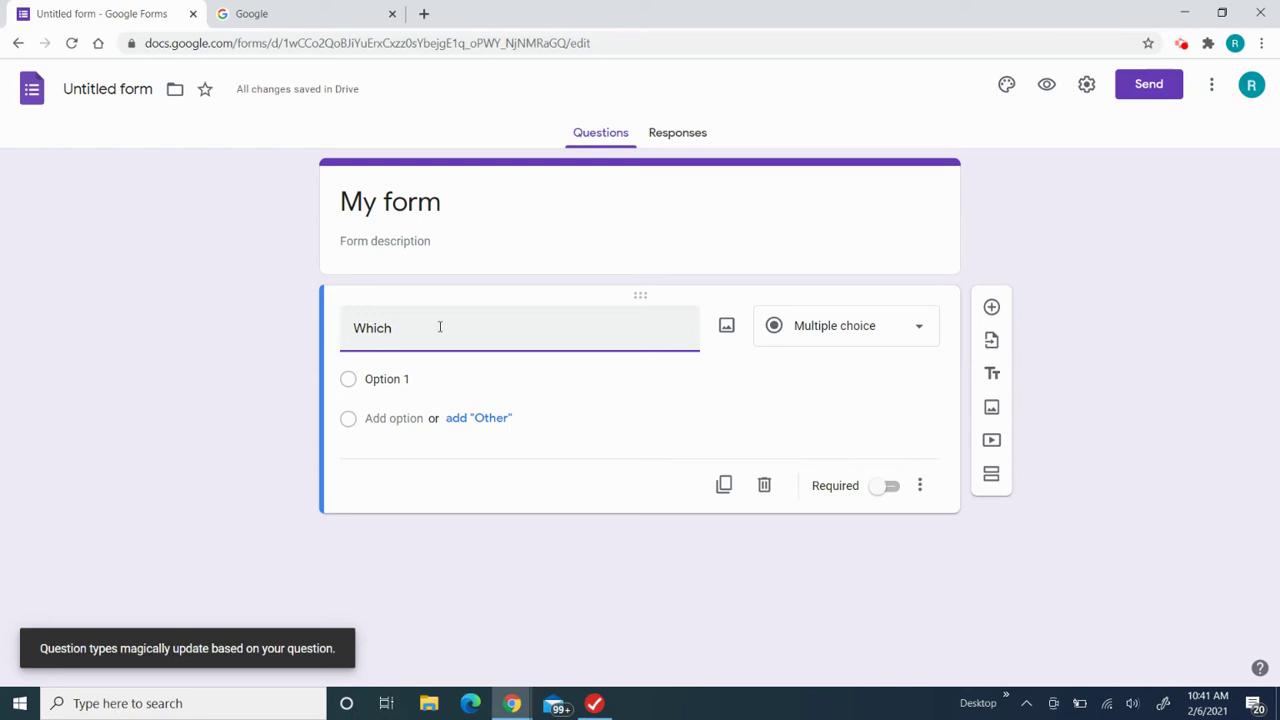
text(number)
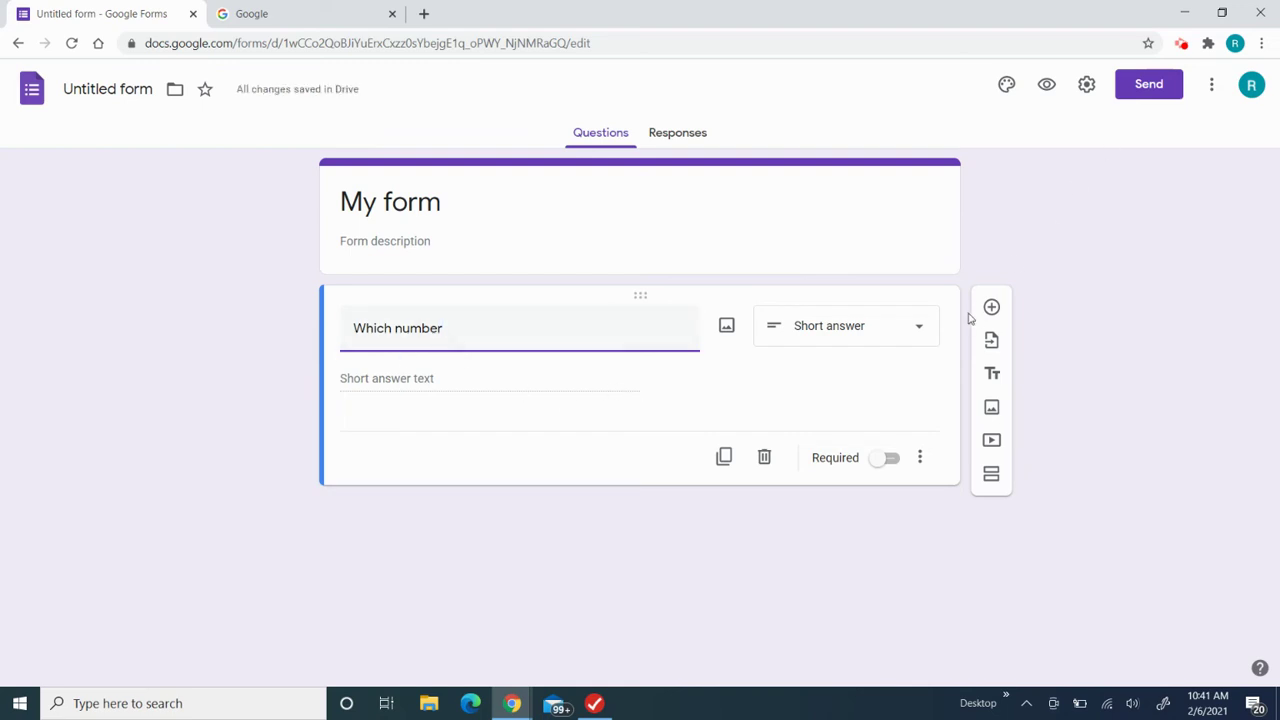
Make the "Which number" question multiple choice, enter 1 as the first option, and add all suggested options 2 to 5
click(900, 337)
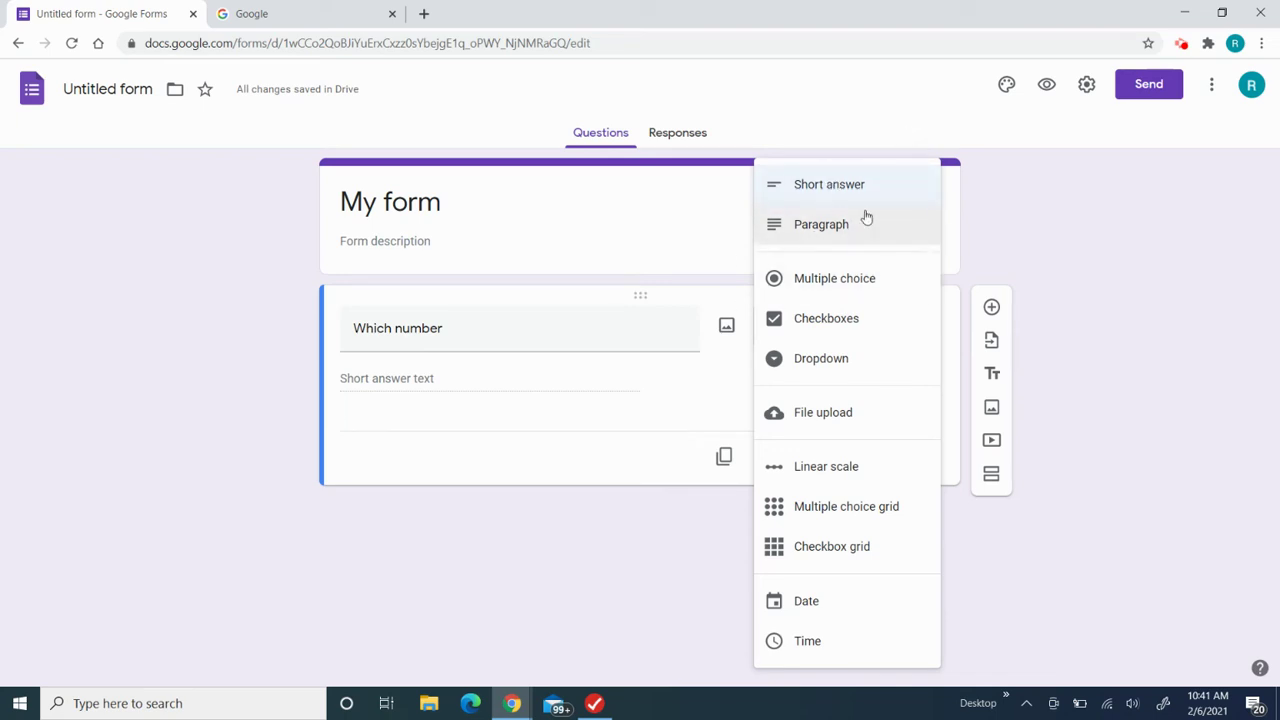
click(857, 280)
click(666, 387)
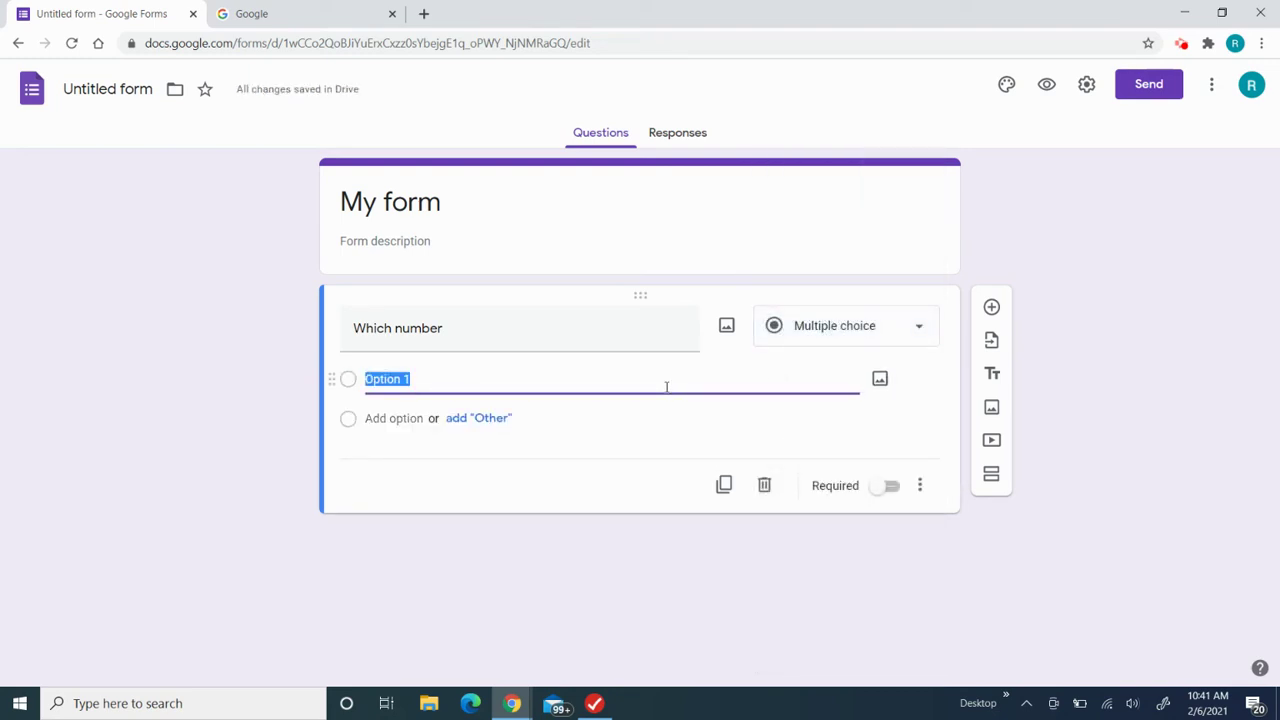
text(1)
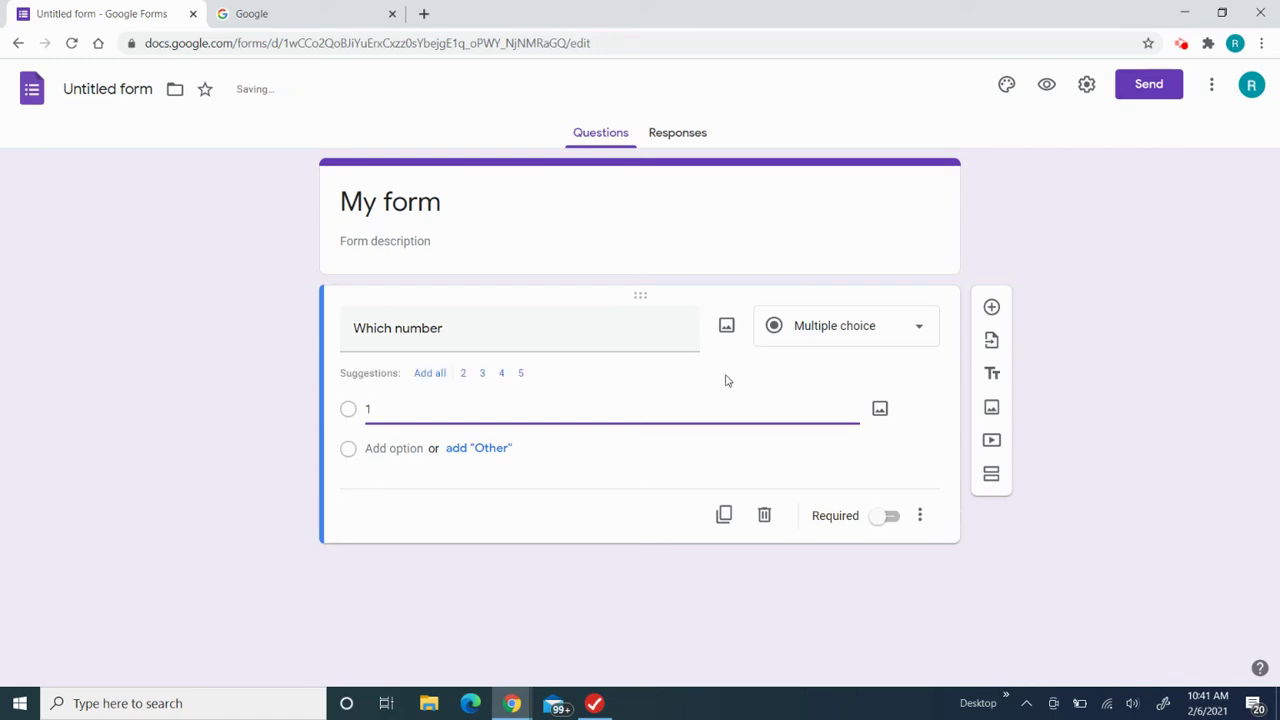
click(431, 373)
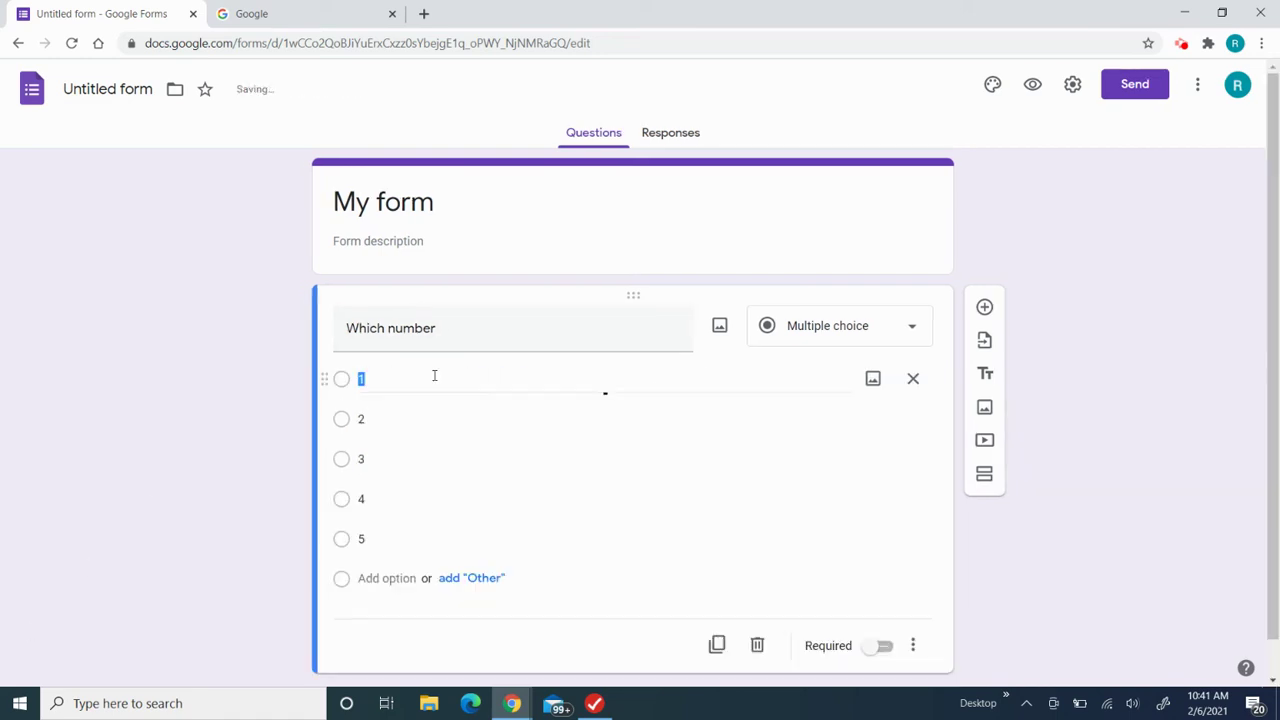
scroll(400, 395, down, 1)
click(223, 460)
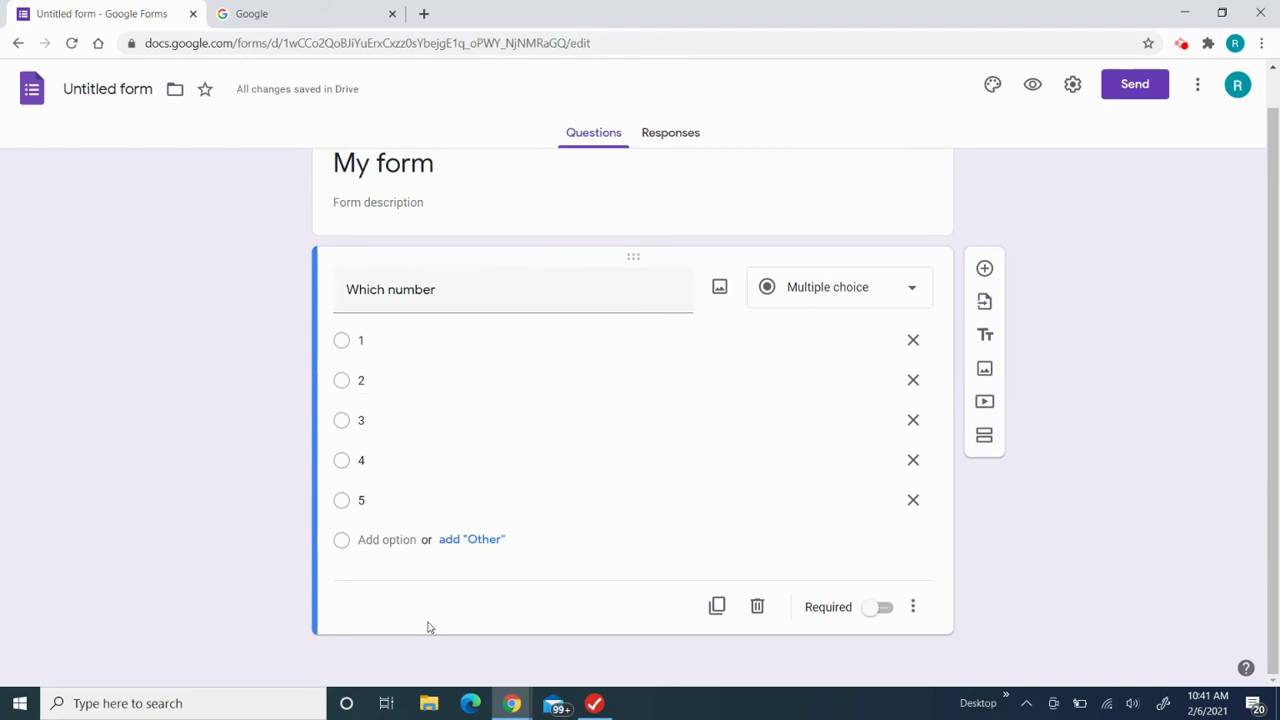
Add a sixth answer option, 6, to the "Which number" question
click(390, 541)
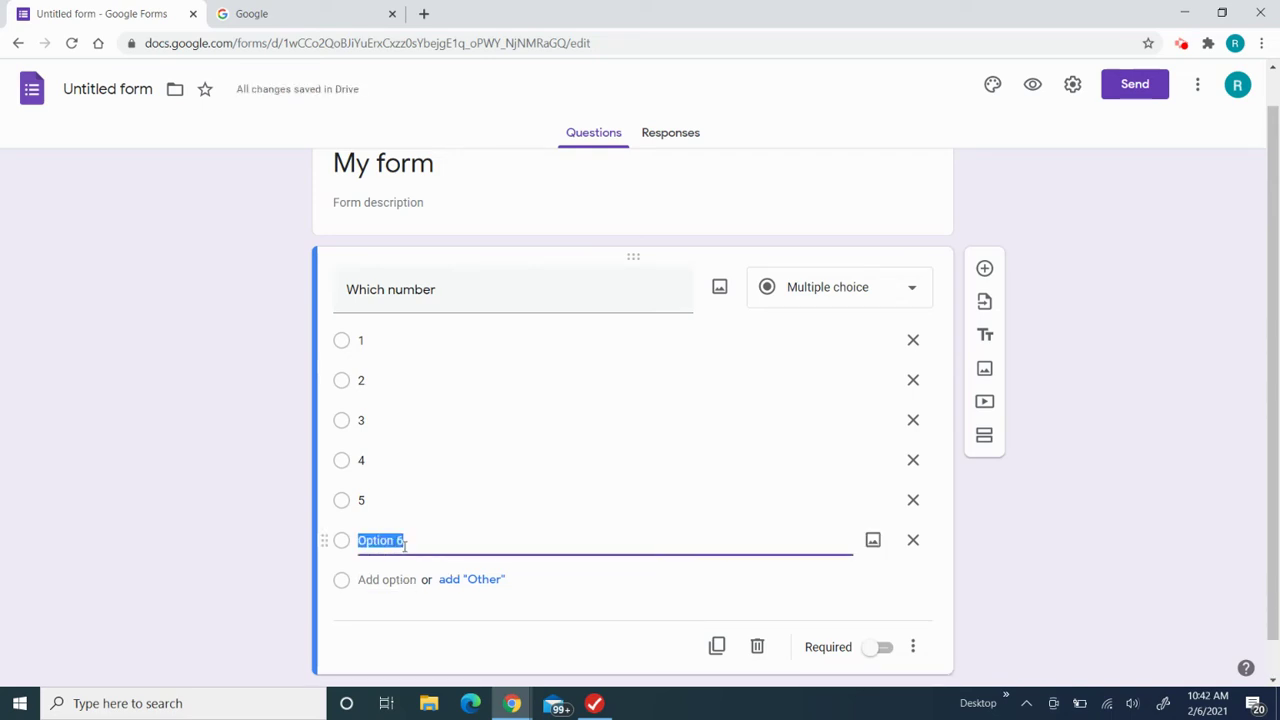
text(6)
click(155, 382)
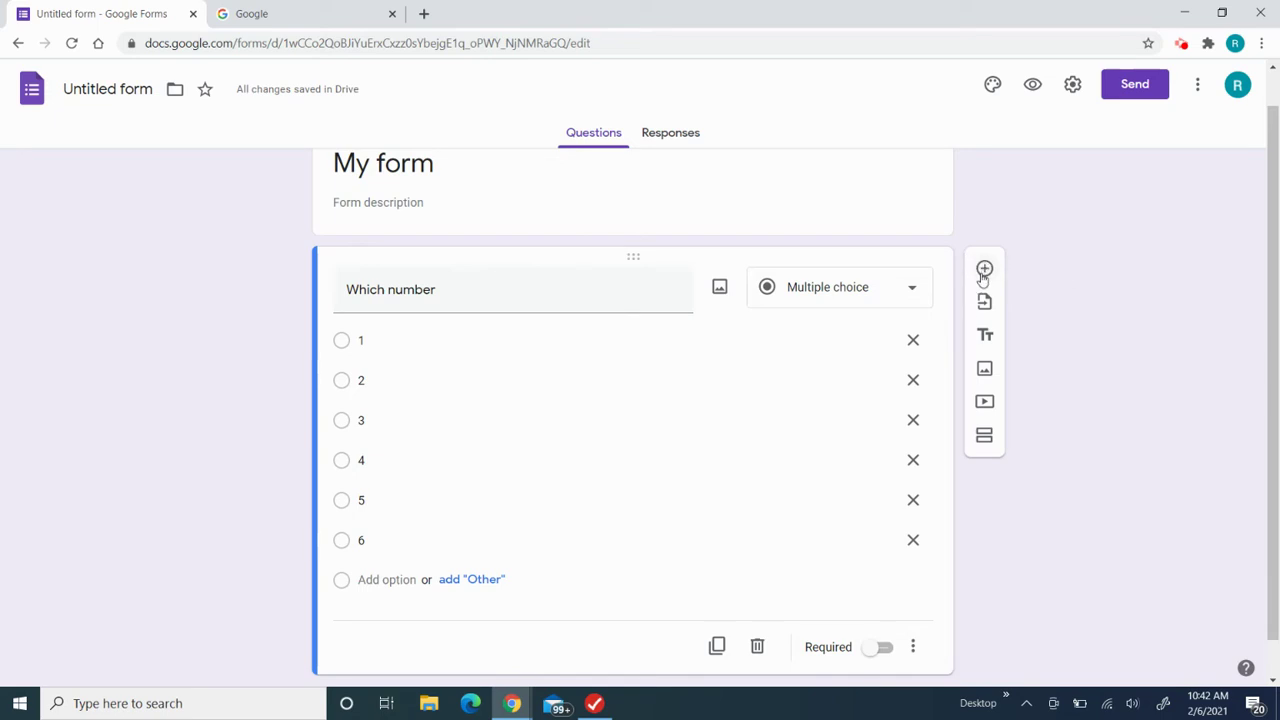
Add a second question titled "Numbers" below the multiple-choice question
click(984, 269)
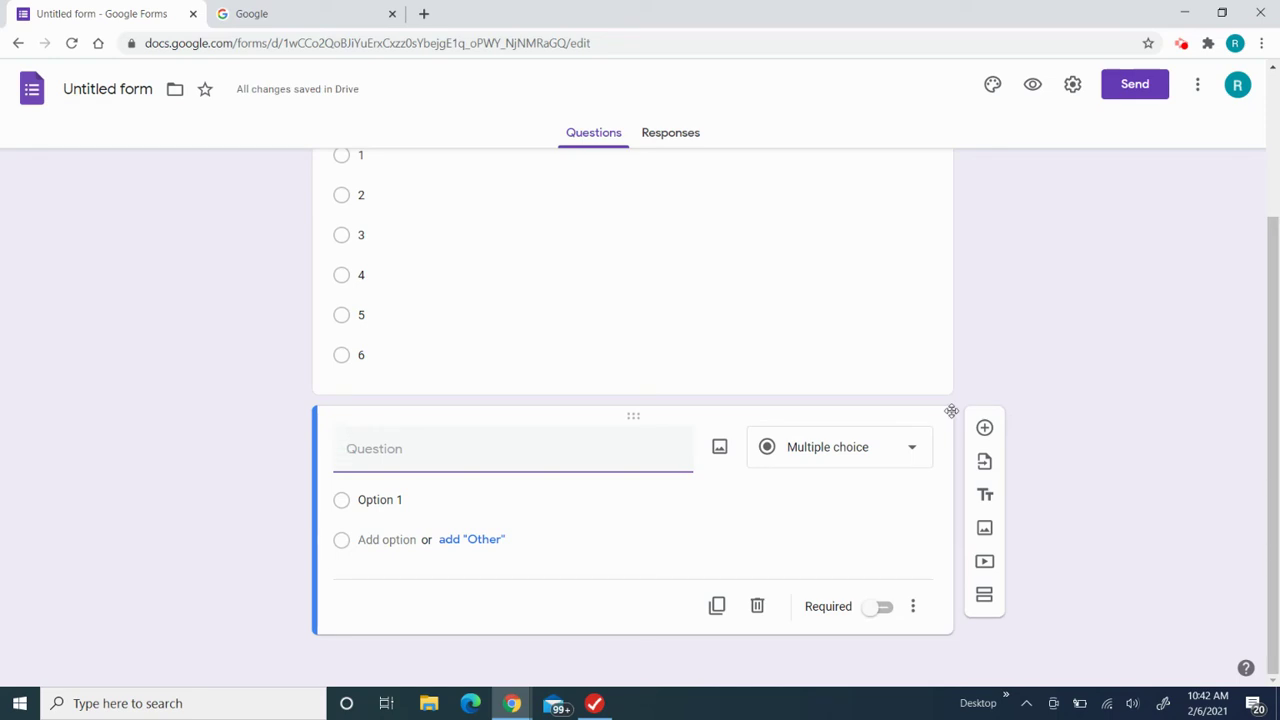
text(Numbers)
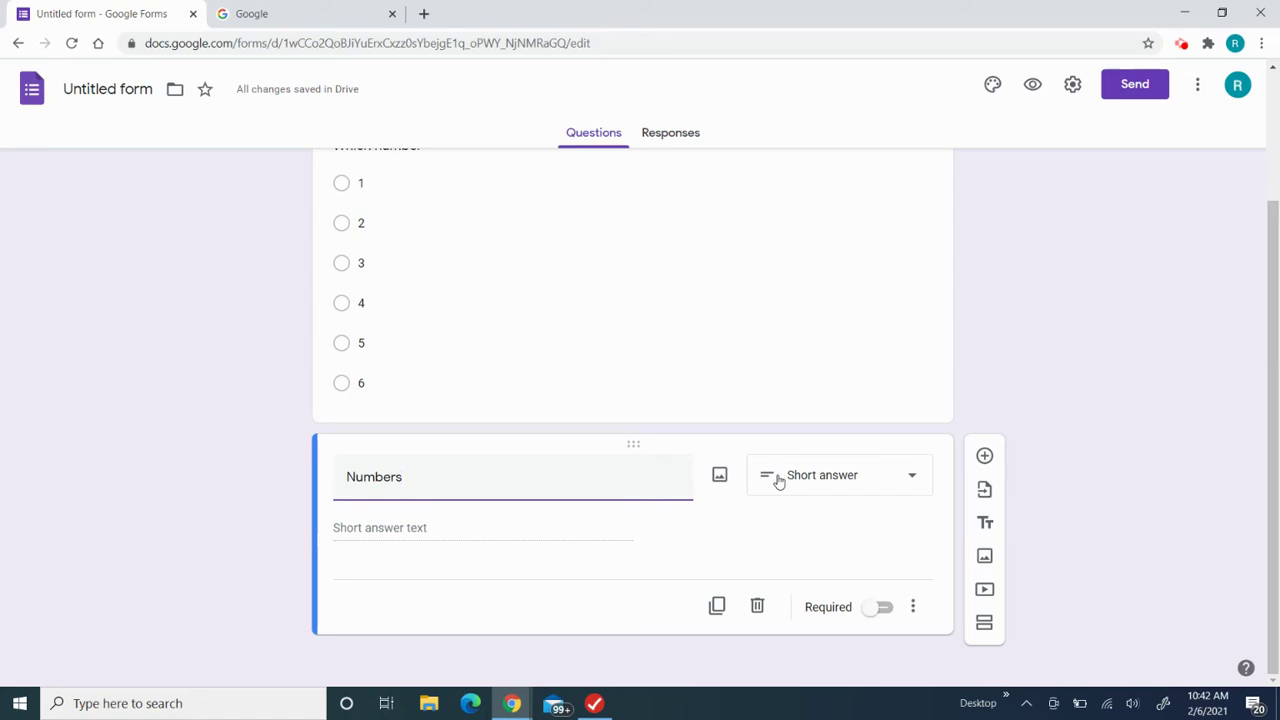
click(420, 527)
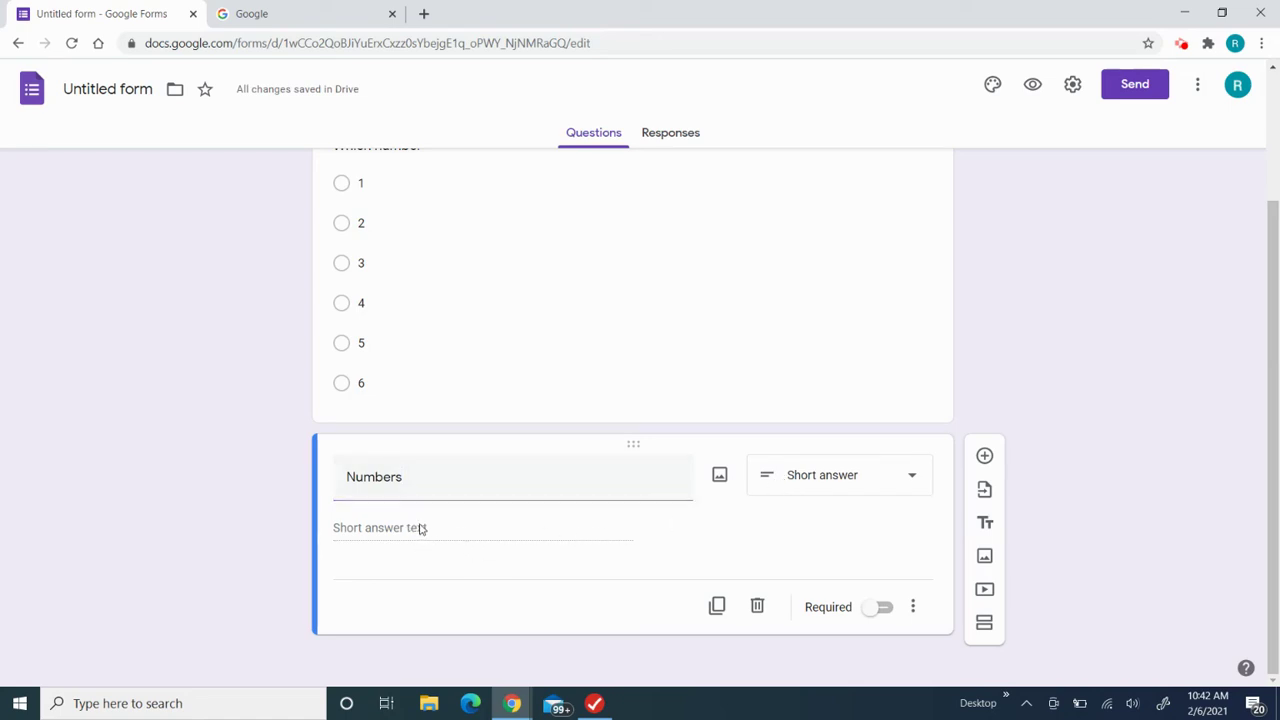
click(806, 472)
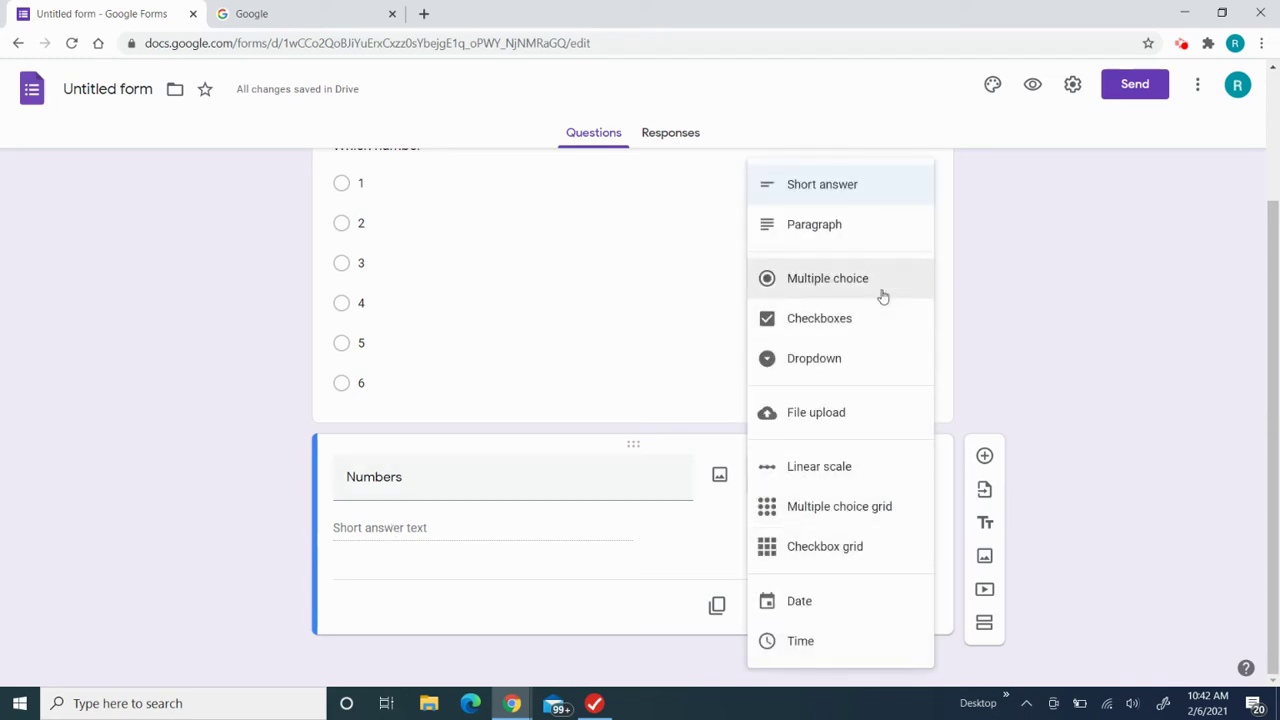
click(1003, 291)
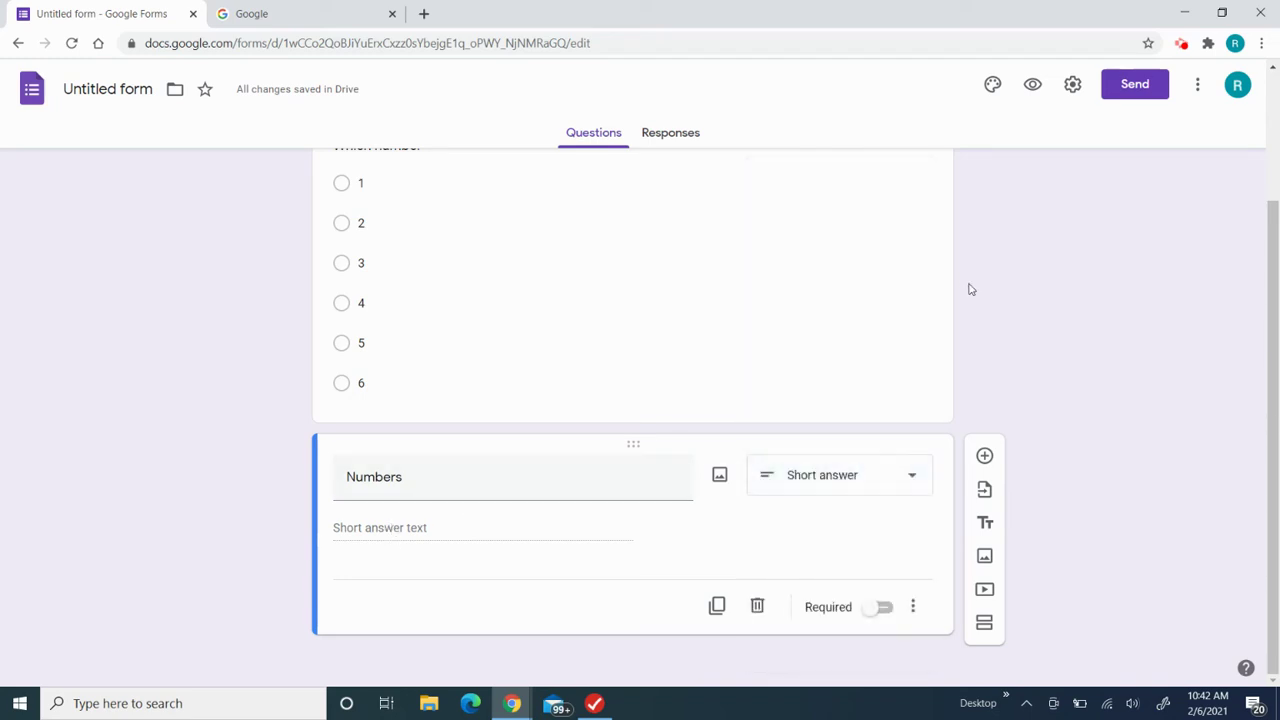
scroll(746, 354, up, 2)
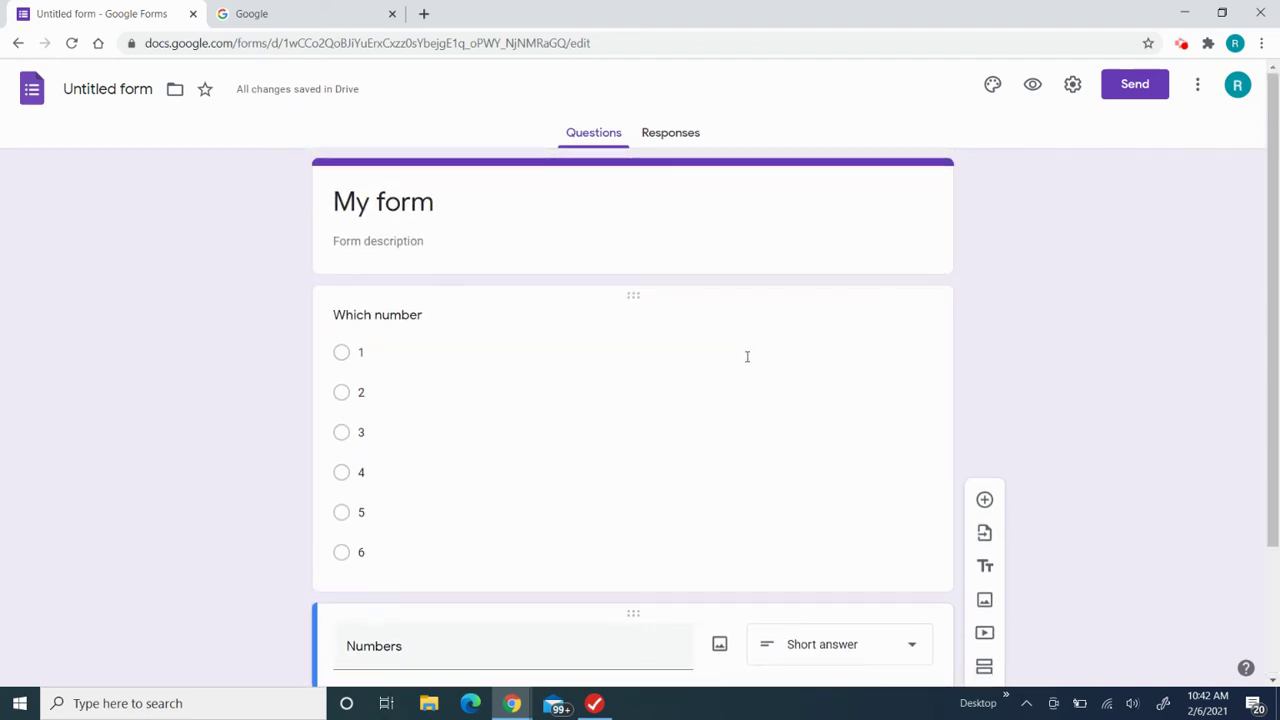
scroll(768, 334, down, 2)
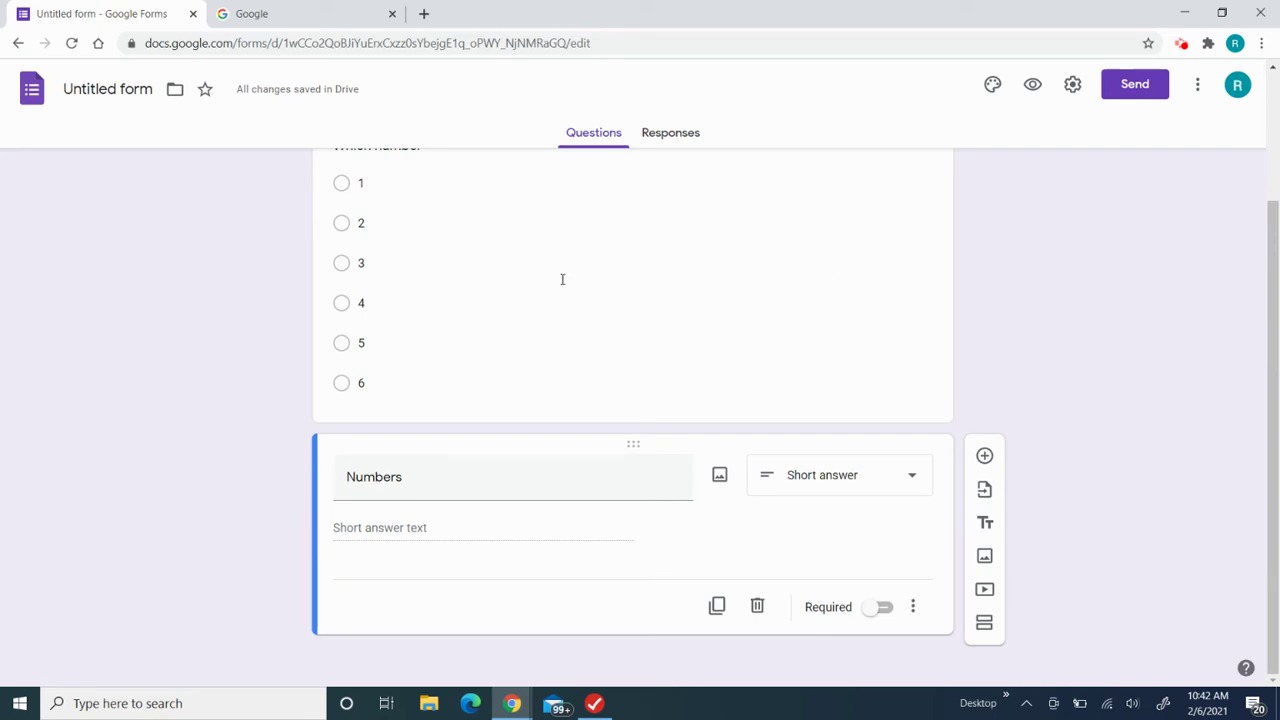
Name the form's file "My form" to match the form title
click(136, 90)
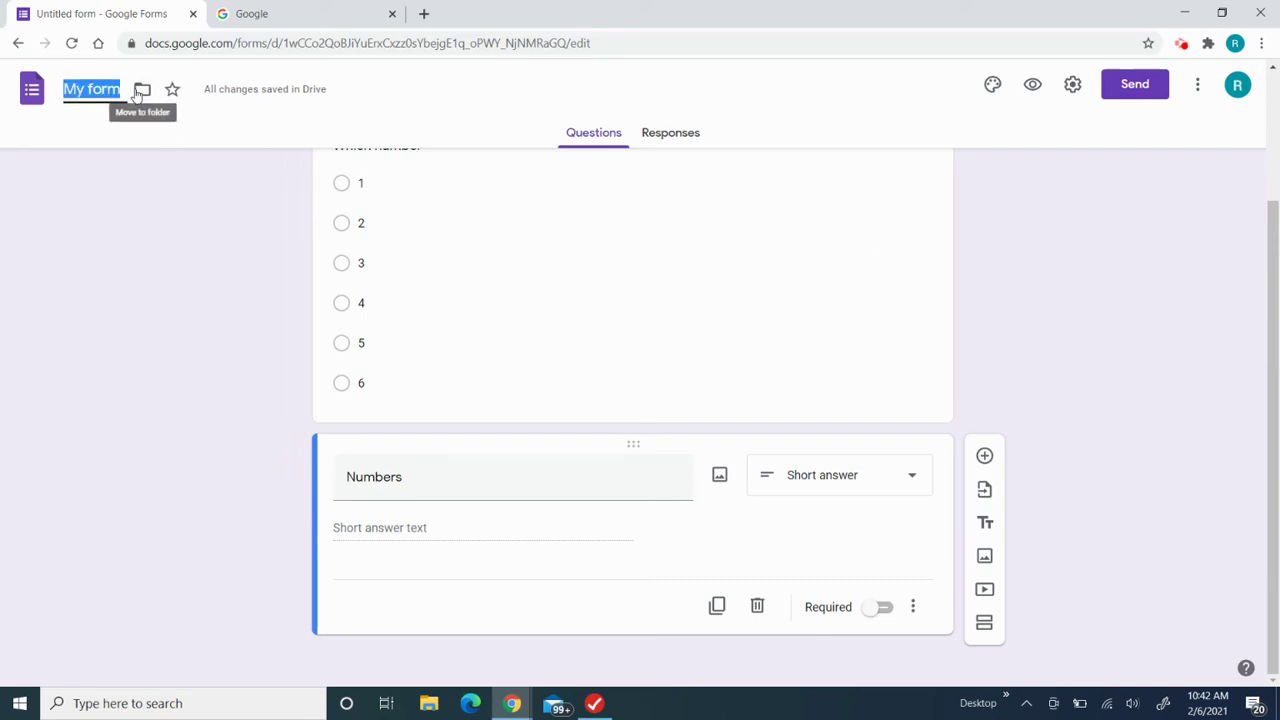
click(137, 266)
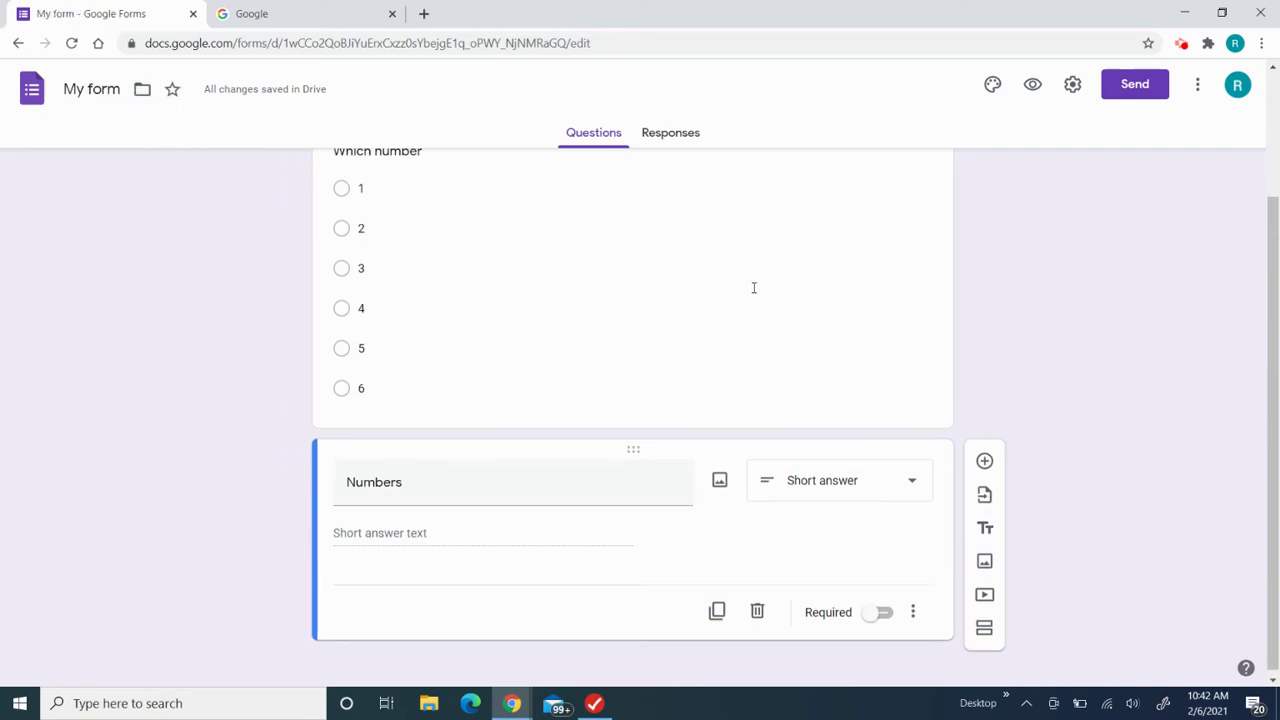
View the form's responses and stop the form from accepting responses
scroll(754, 288, up, 2)
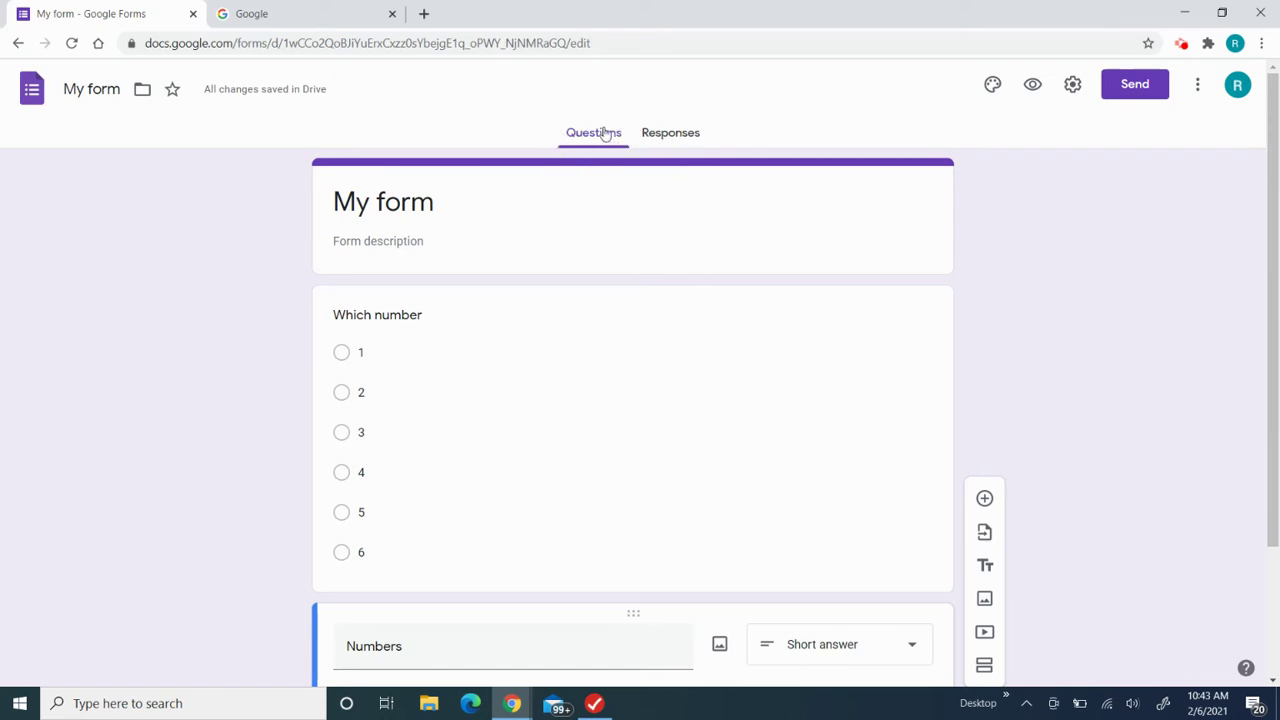
click(660, 131)
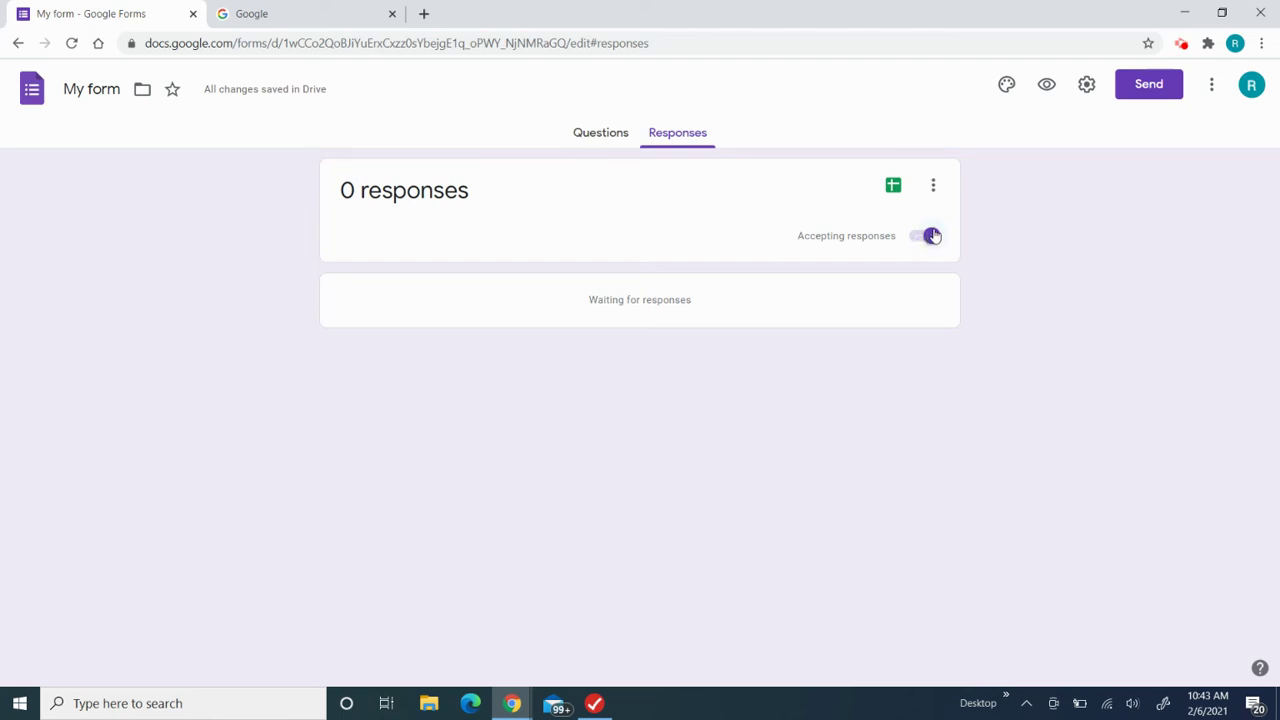
click(930, 236)
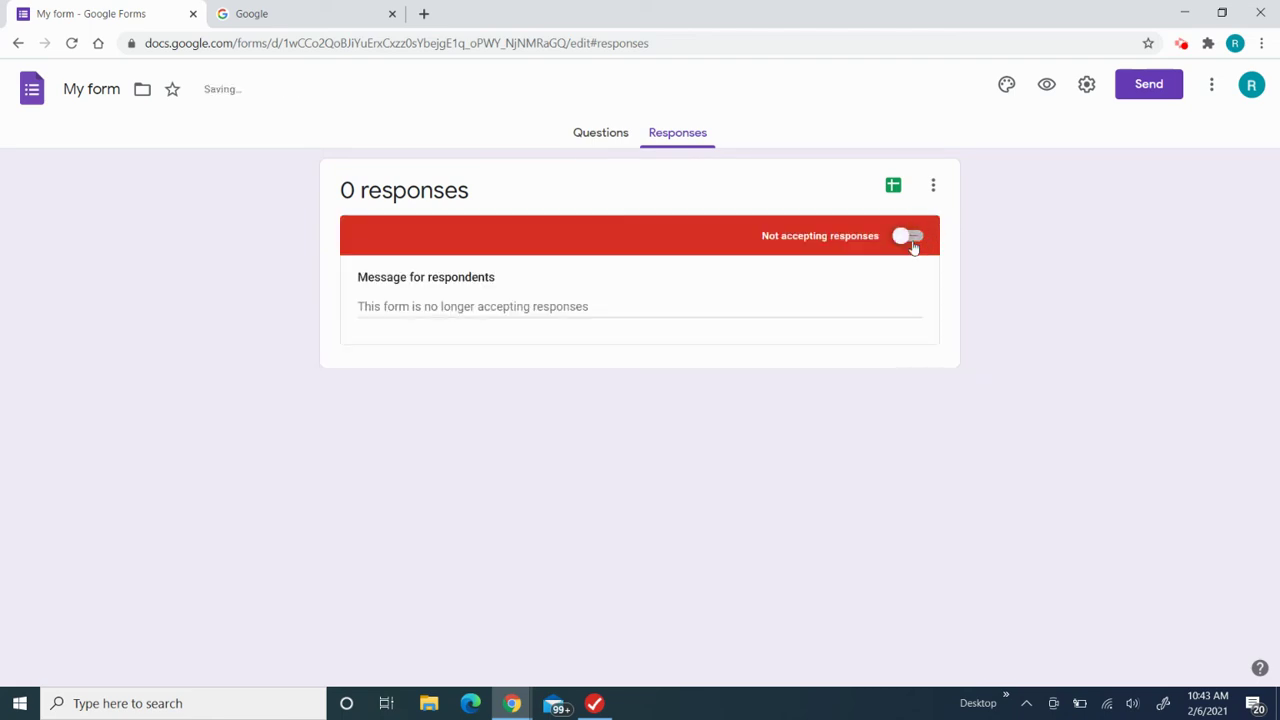
Examine the message field for respondents and the additional options for managing the form's responses
click(441, 308)
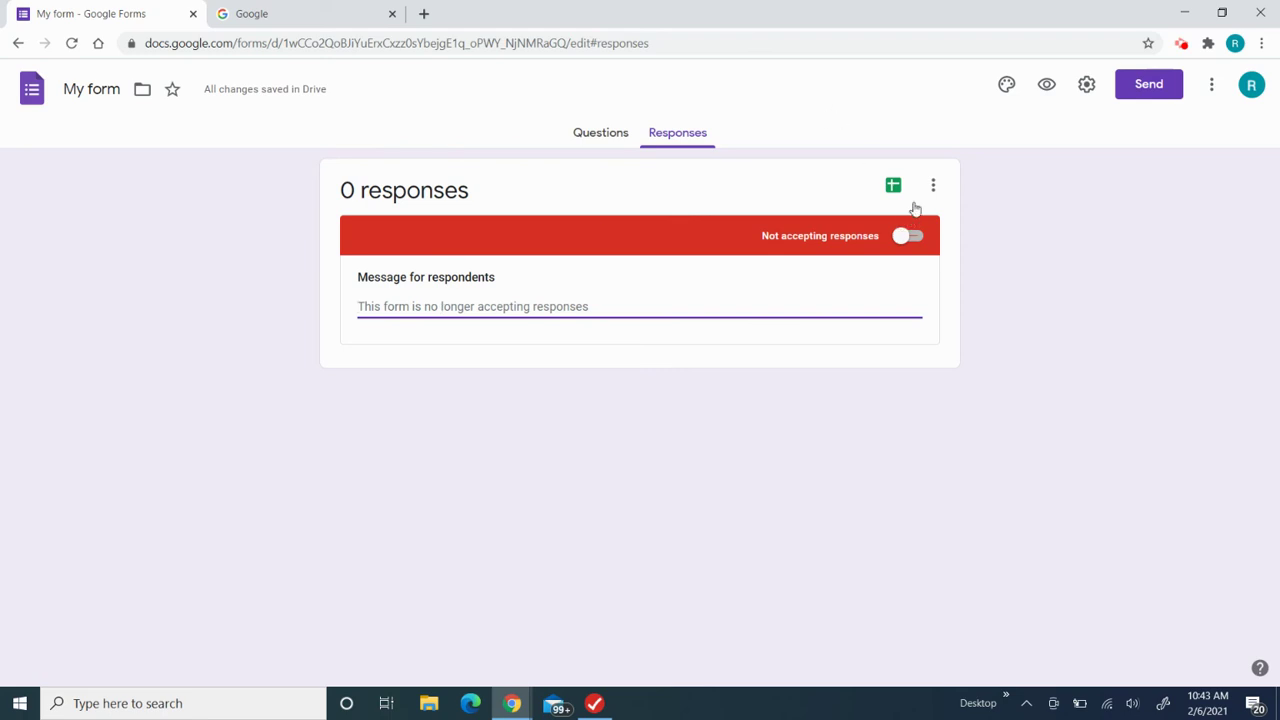
click(936, 180)
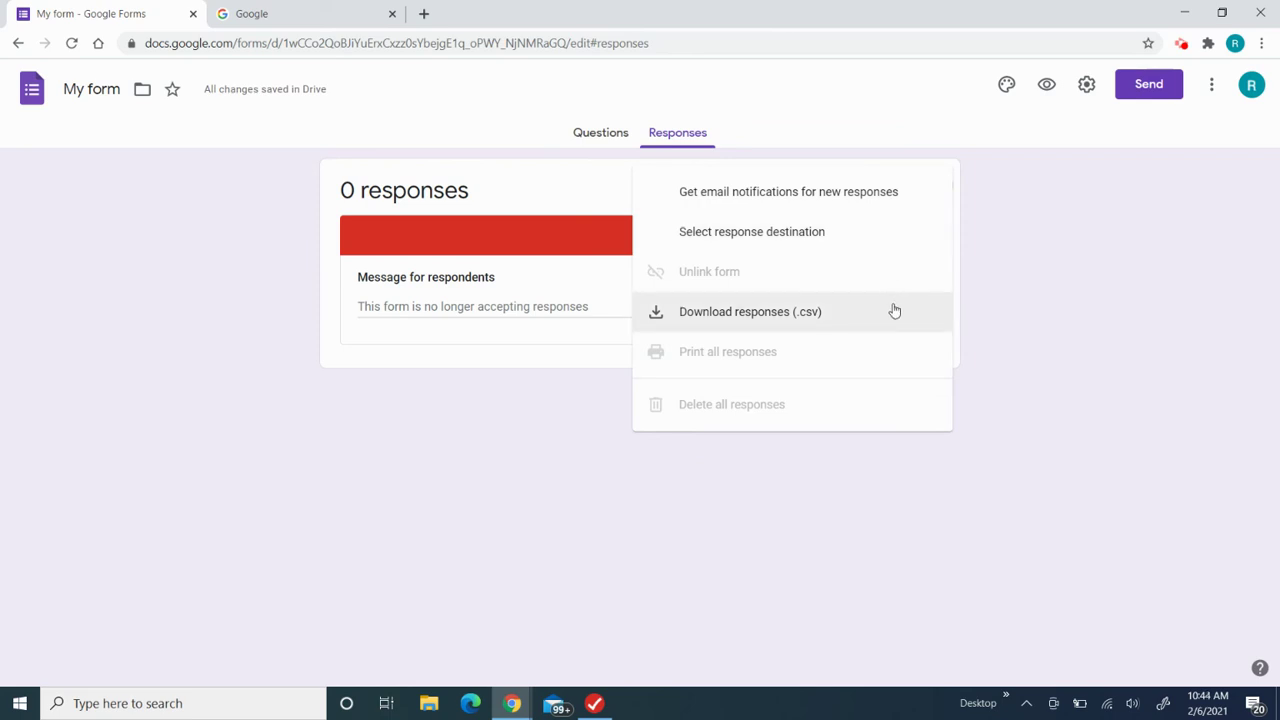
click(607, 184)
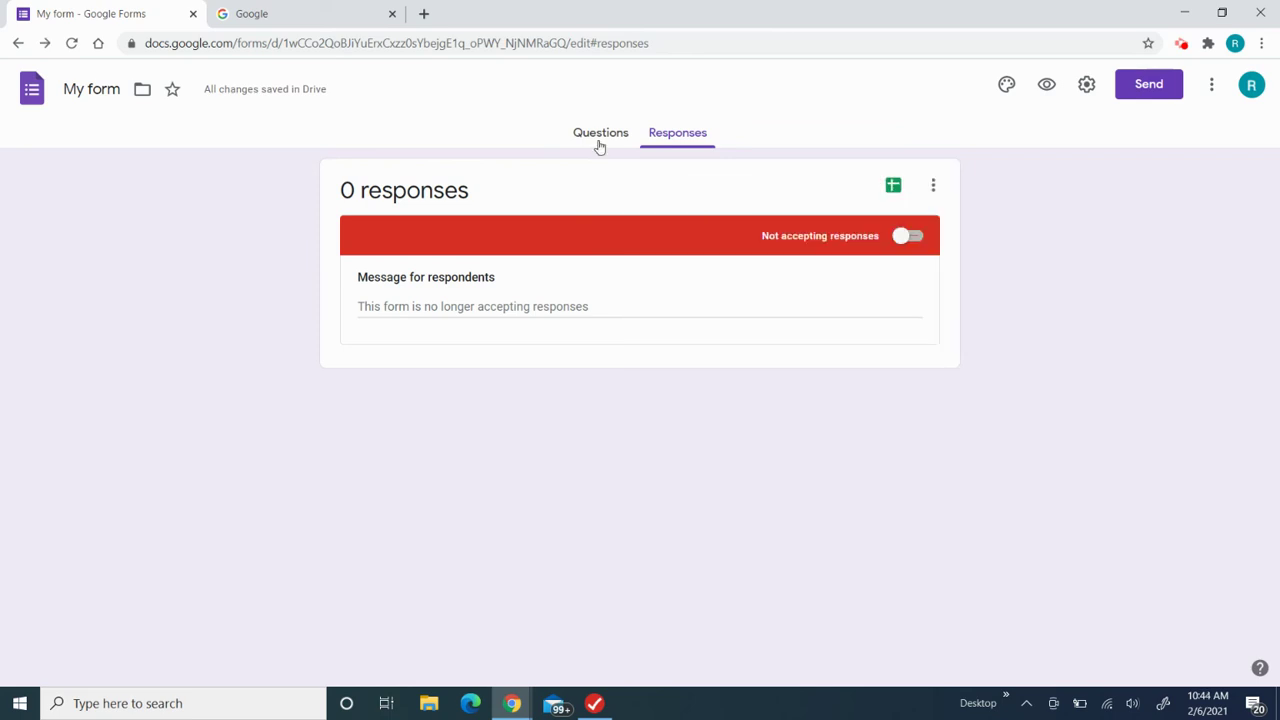
Return to the form's questions and make the "Which number" multiple-choice question required
click(600, 140)
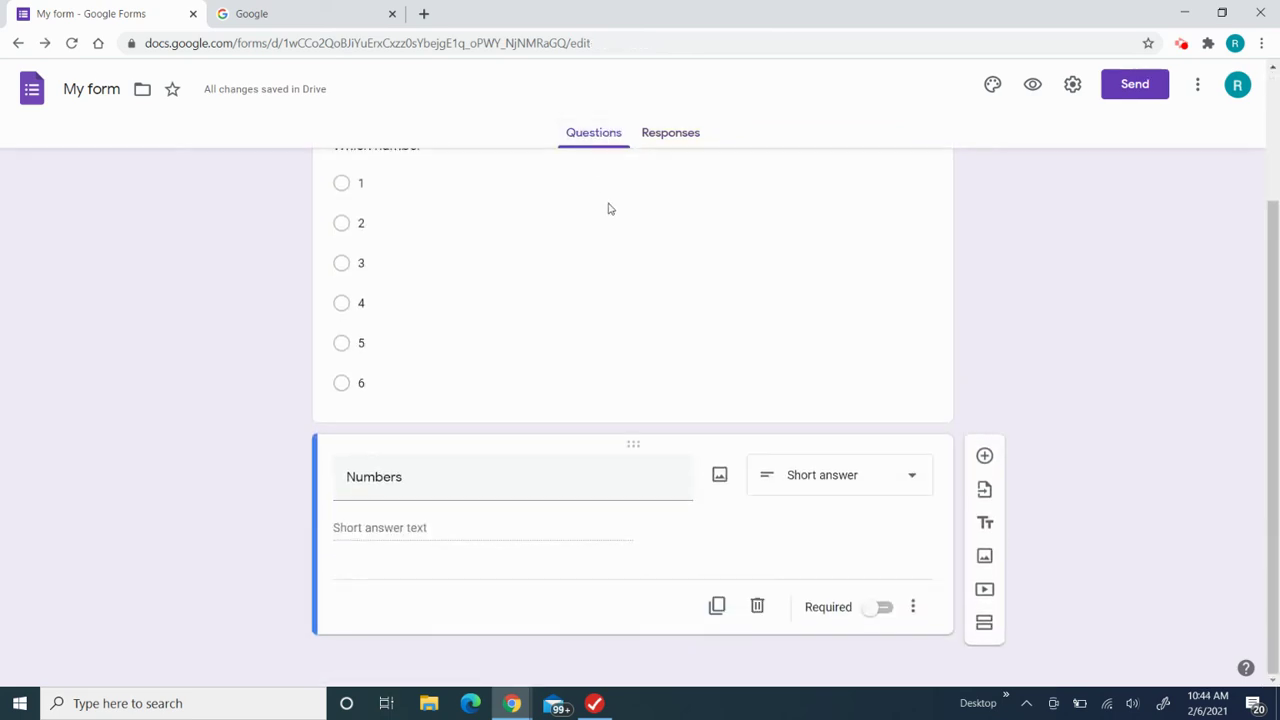
scroll(851, 560, up, 3)
click(832, 510)
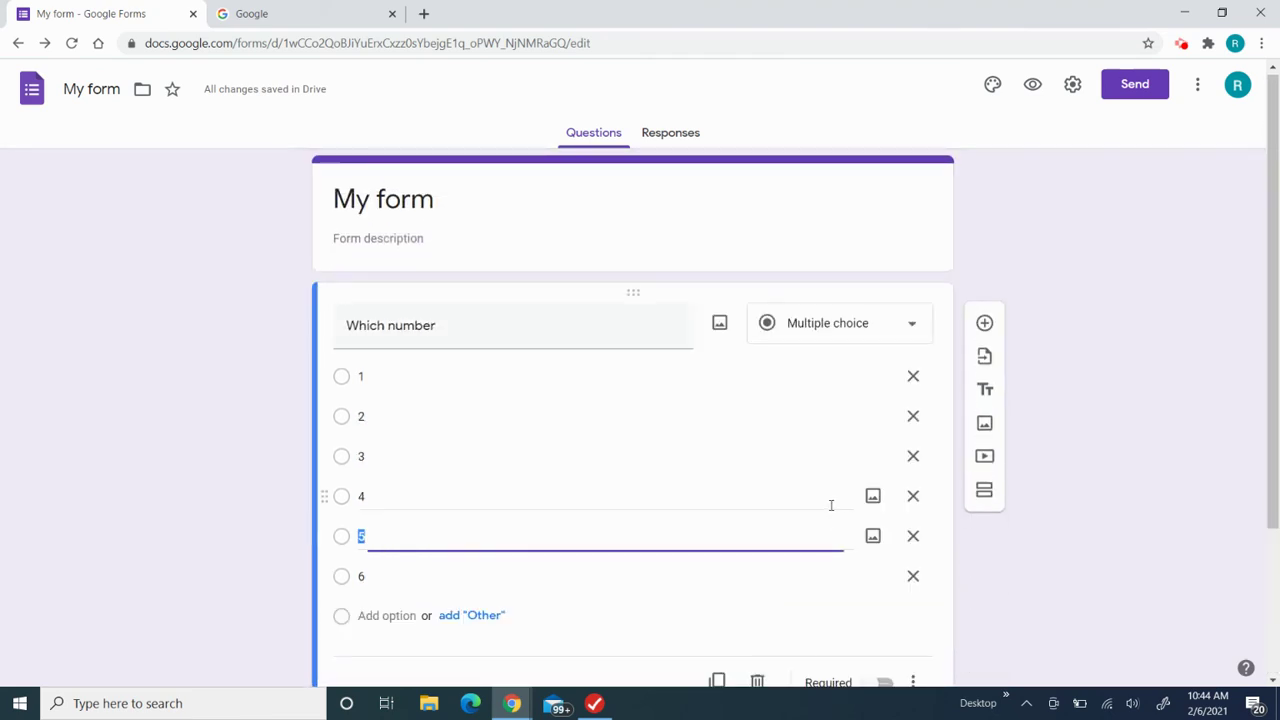
scroll(831, 505, down, 2)
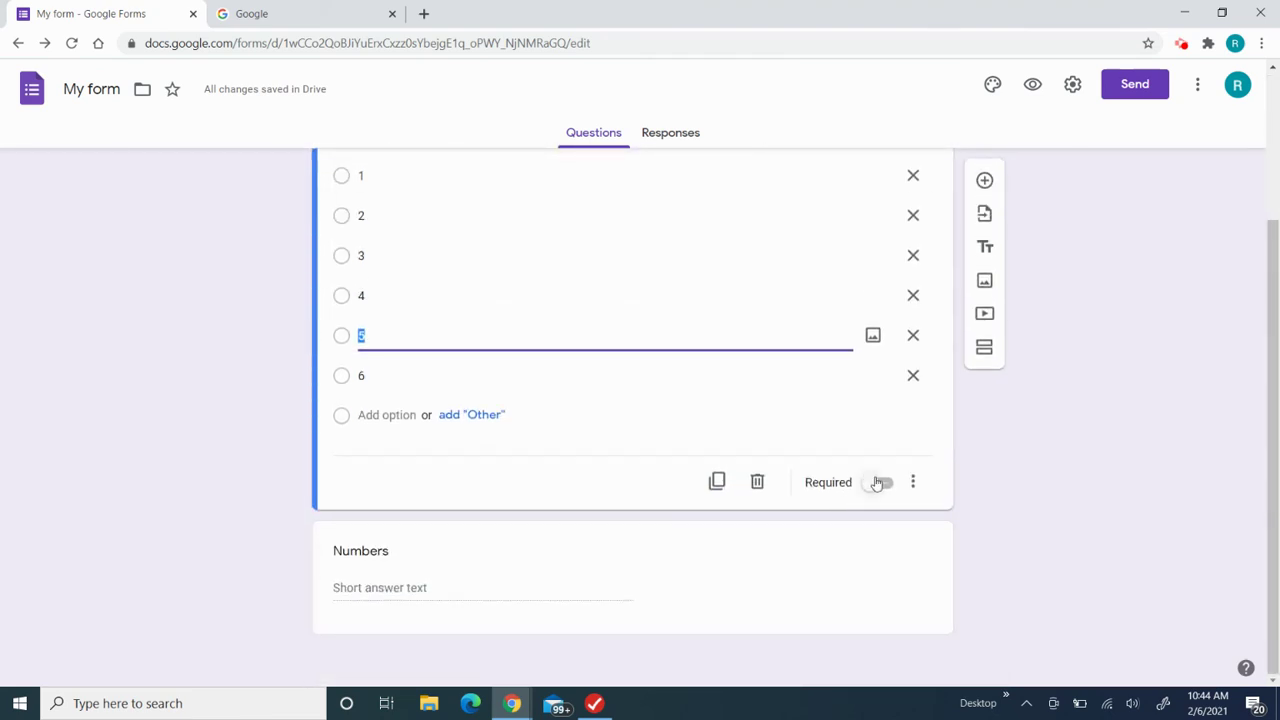
click(877, 484)
scroll(871, 479, up, 2)
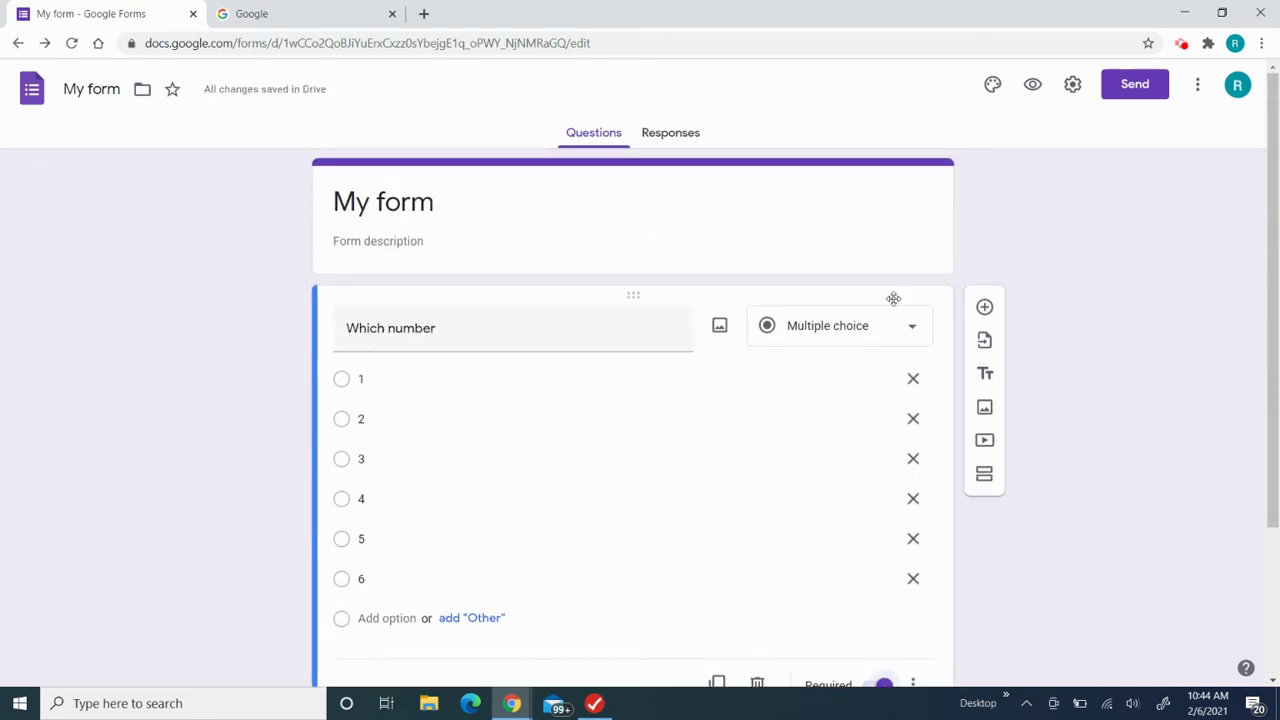
Check the extra options of the "Which number" question and delete that question from the form
scroll(890, 290, down, 1)
scroll(887, 283, down, 2)
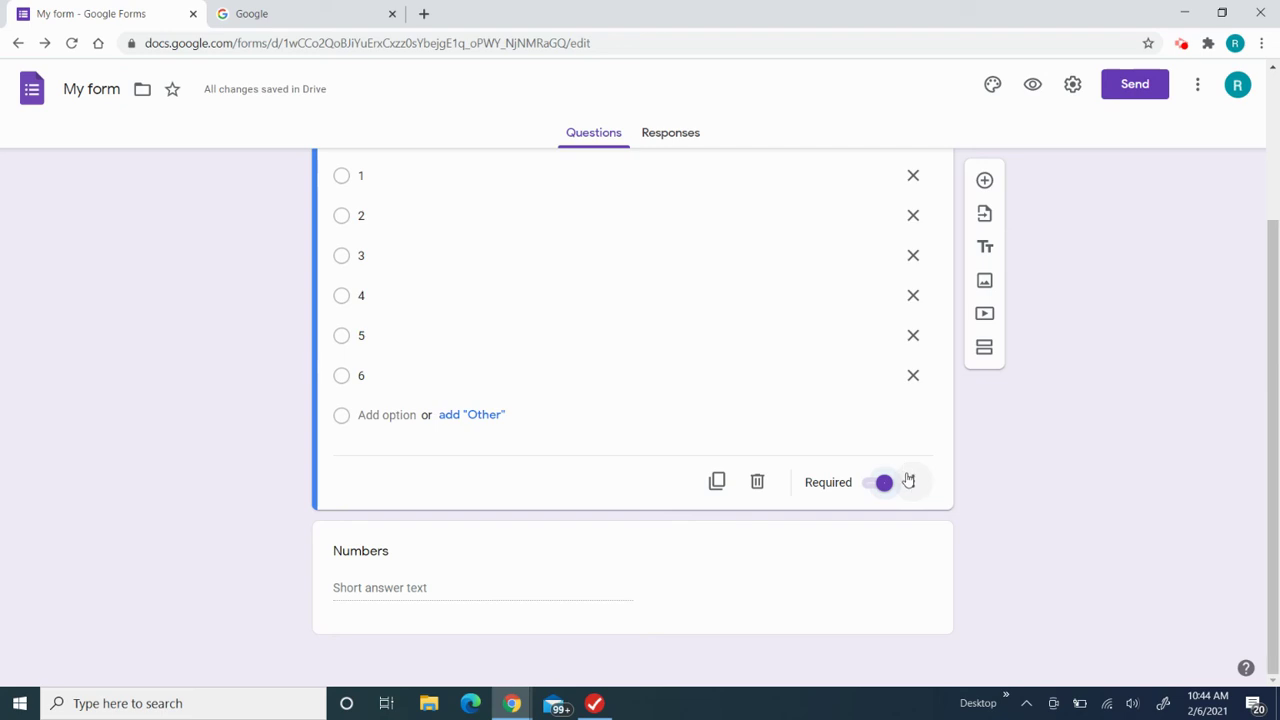
click(908, 481)
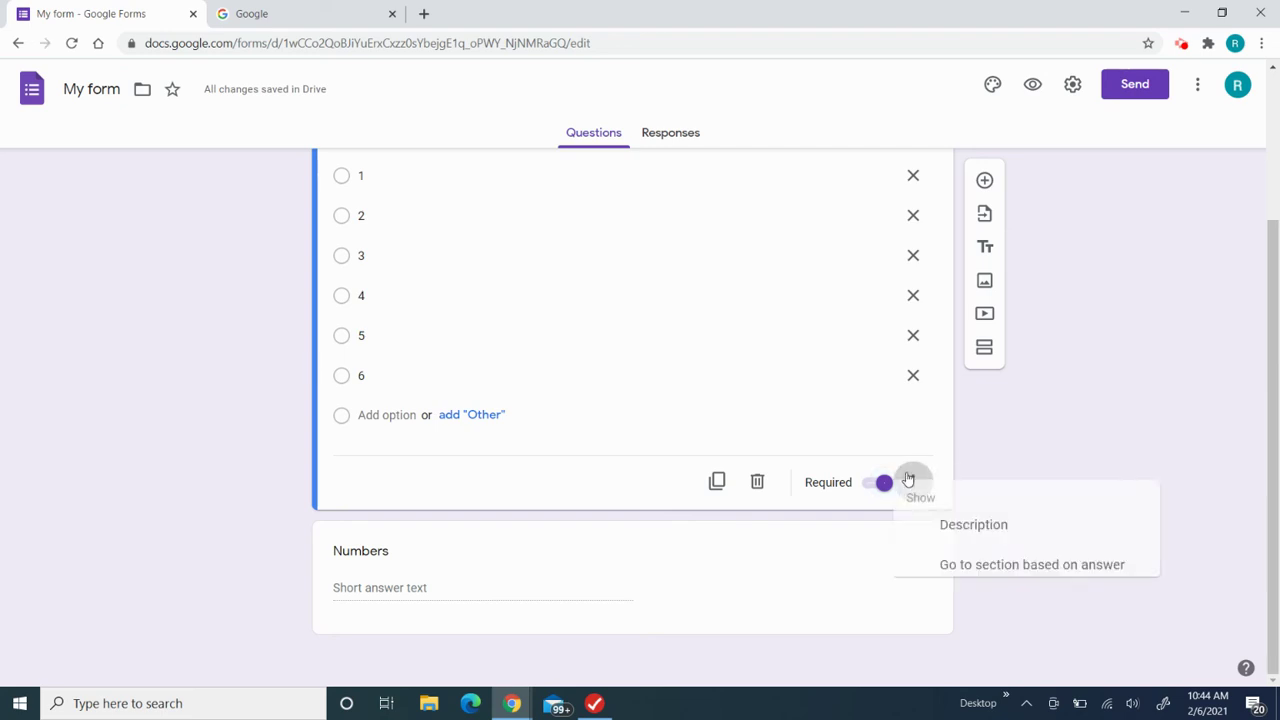
scroll(908, 477, up, 2)
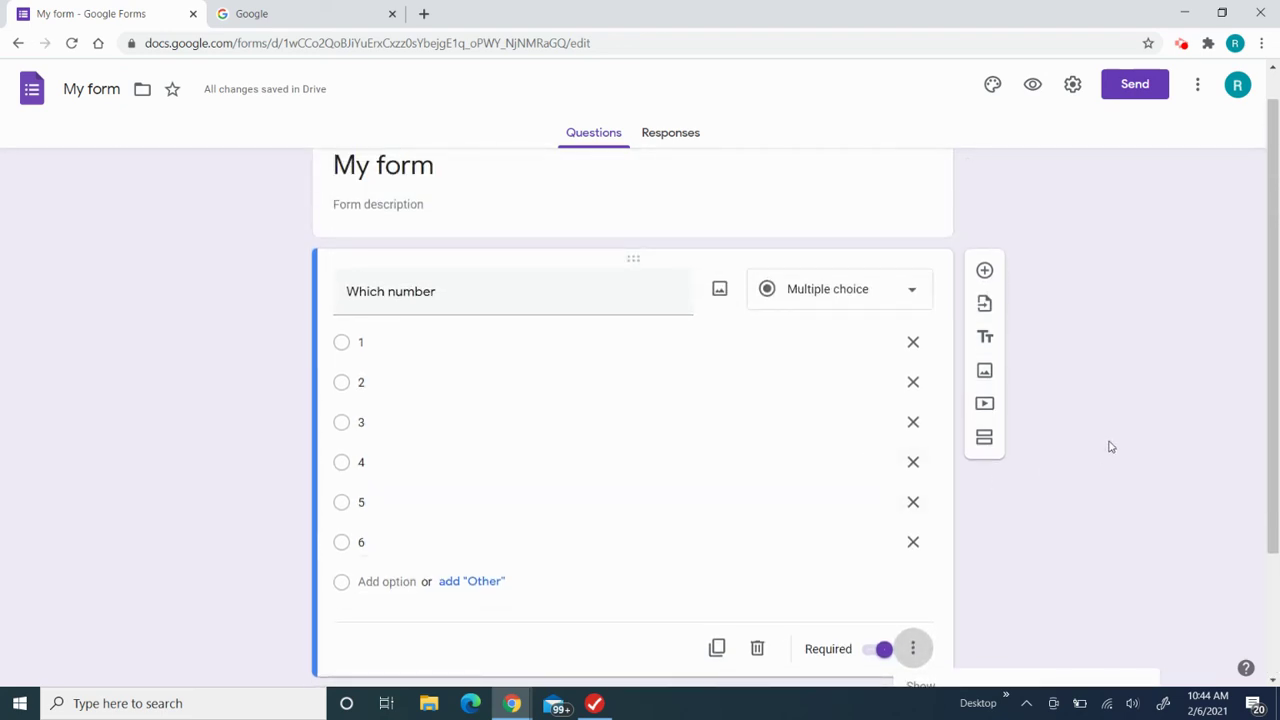
scroll(1109, 443, down, 2)
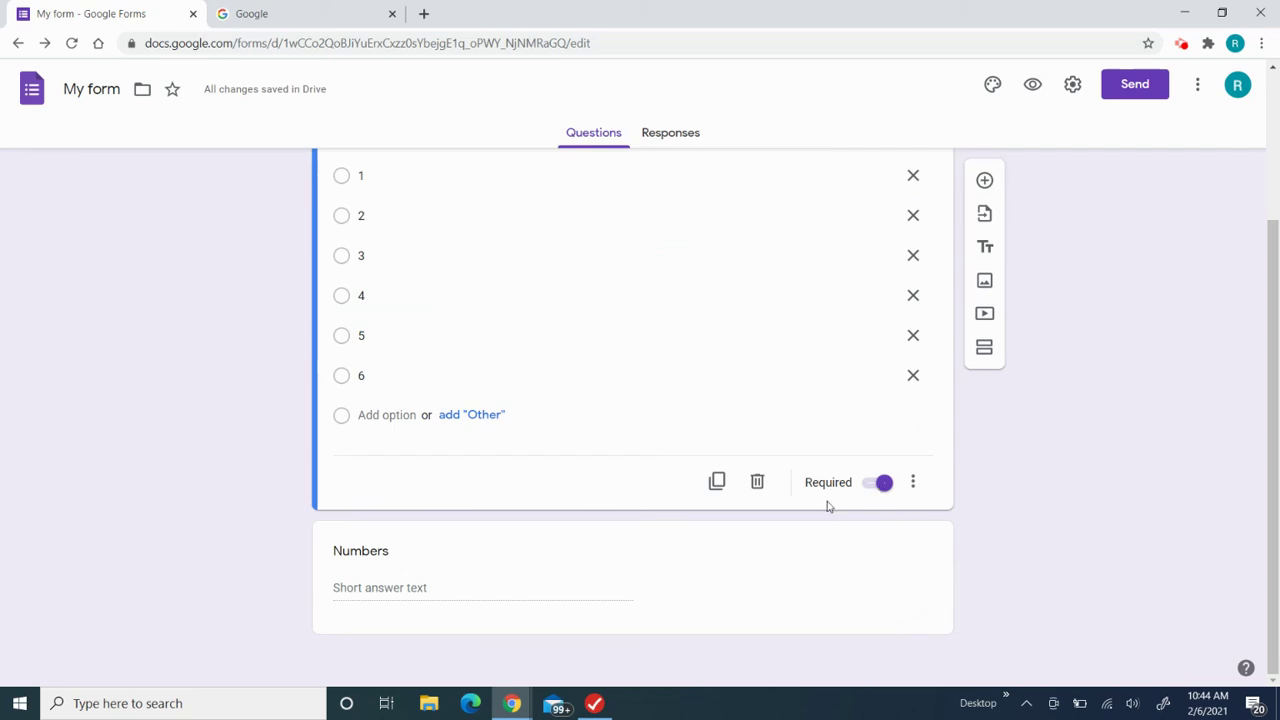
click(758, 484)
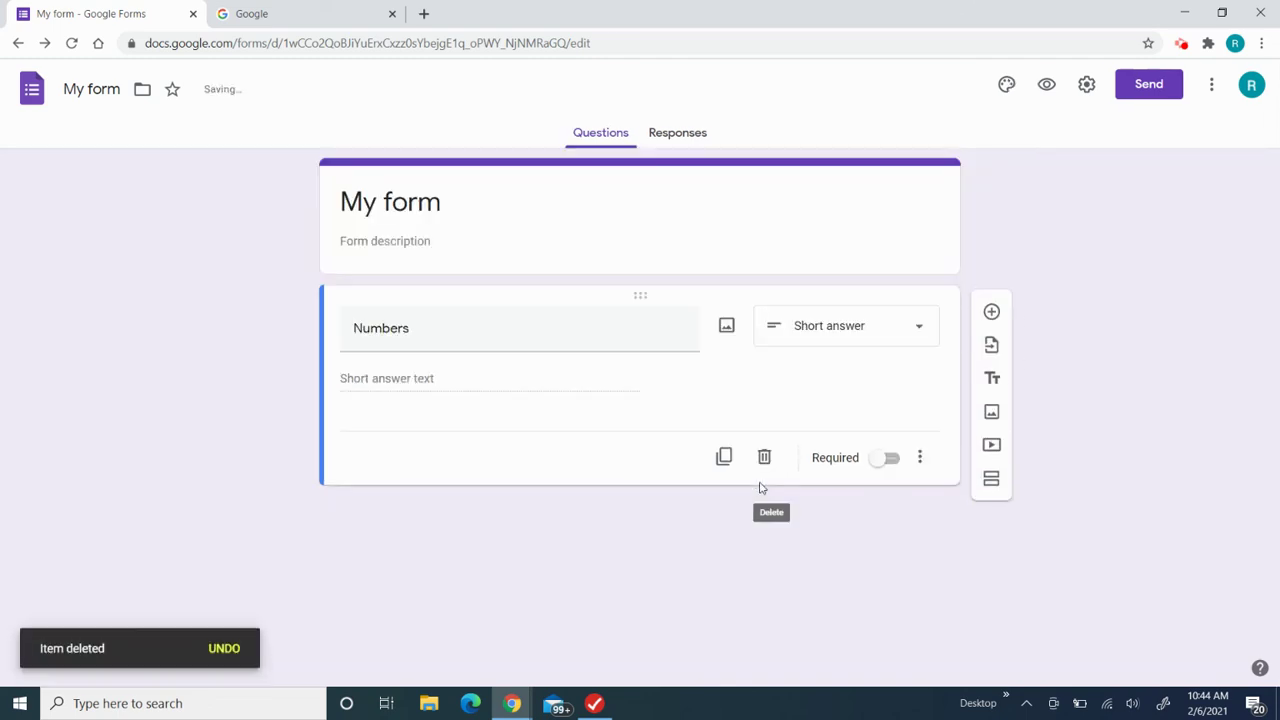
Look at the image insertion options without adding an image, and add a new section after the "Numbers" question
click(990, 408)
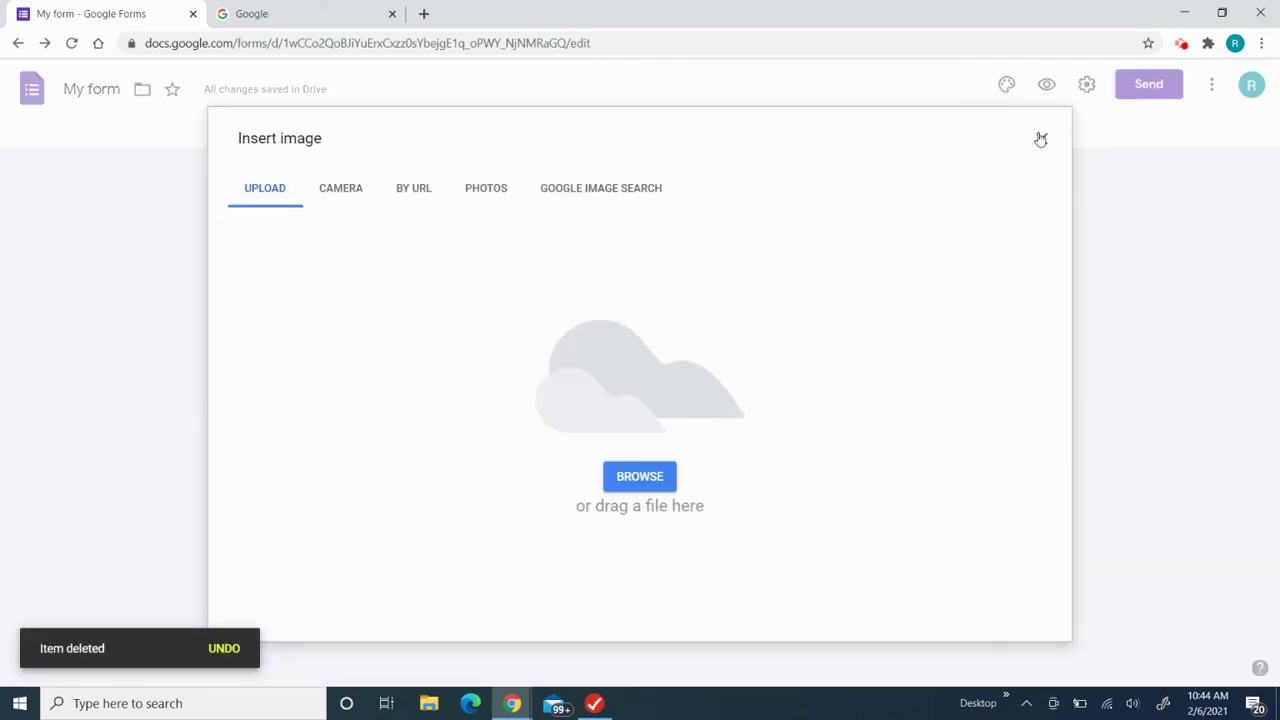
click(1042, 139)
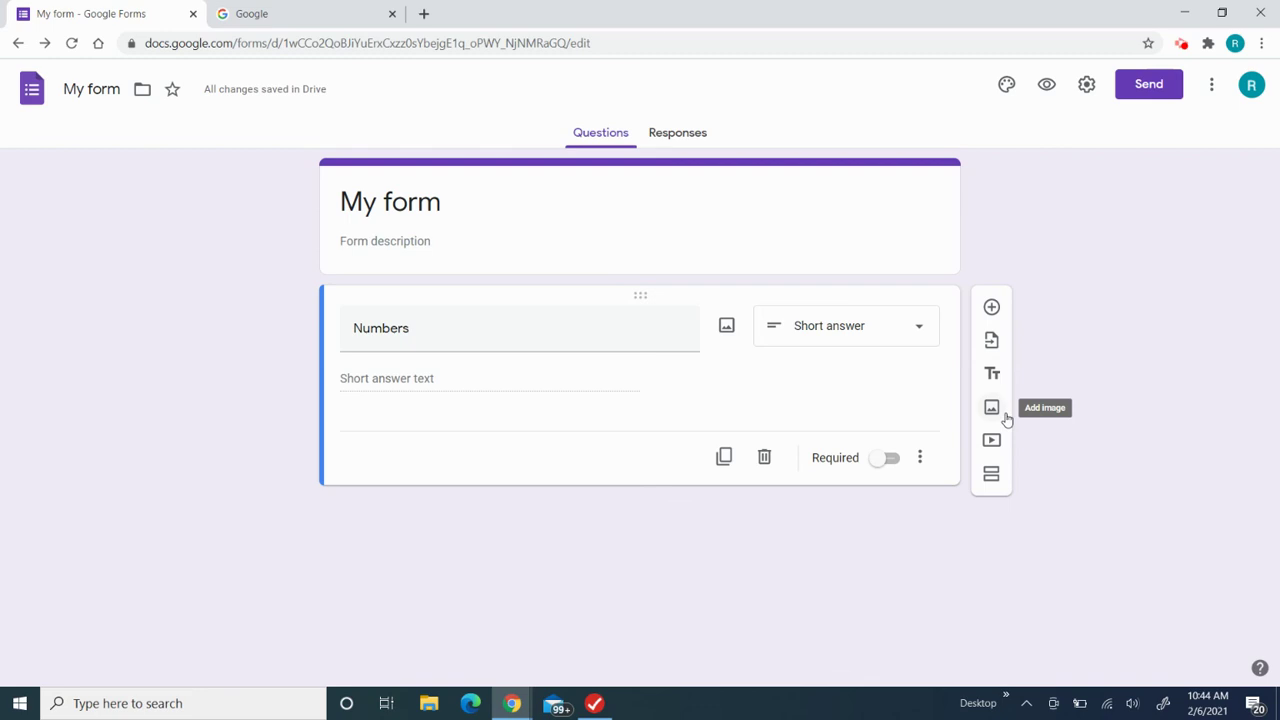
click(988, 477)
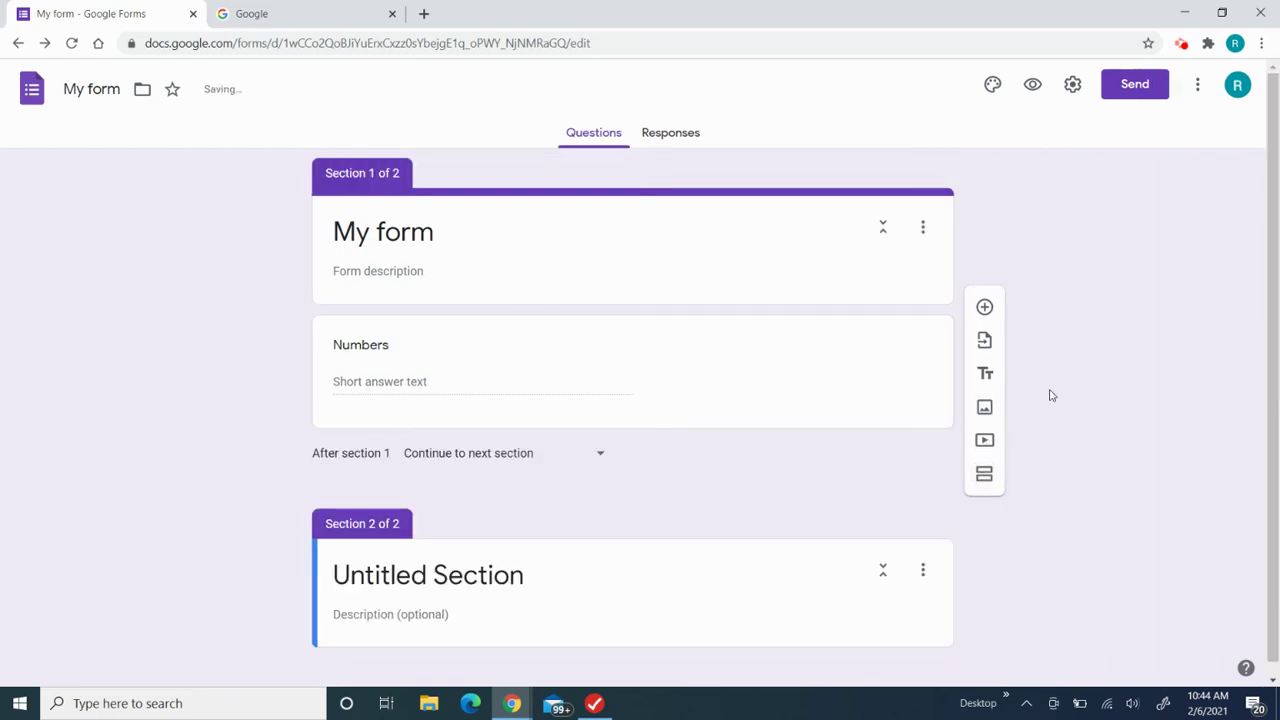